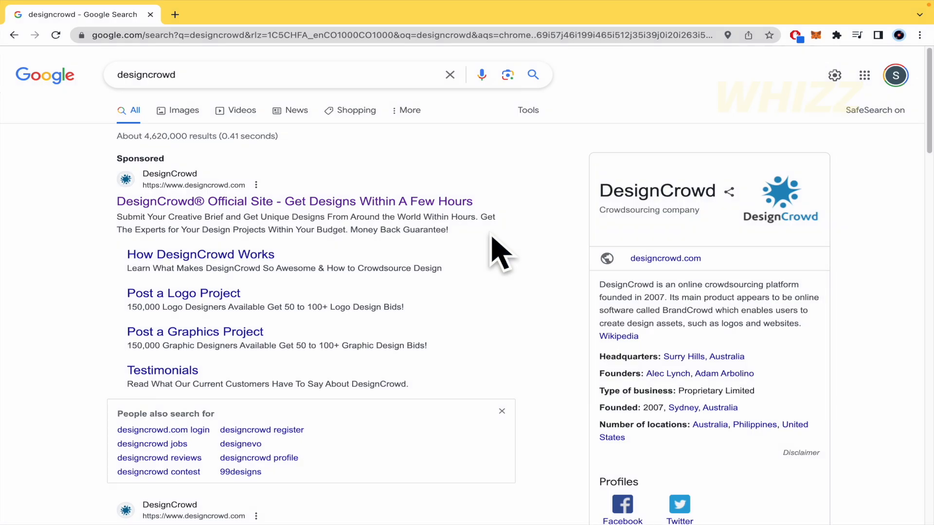
- Follow the sponsored 'DesignCrowd® Official Site' result from the Google search for designcrowd
left_click(234, 199)
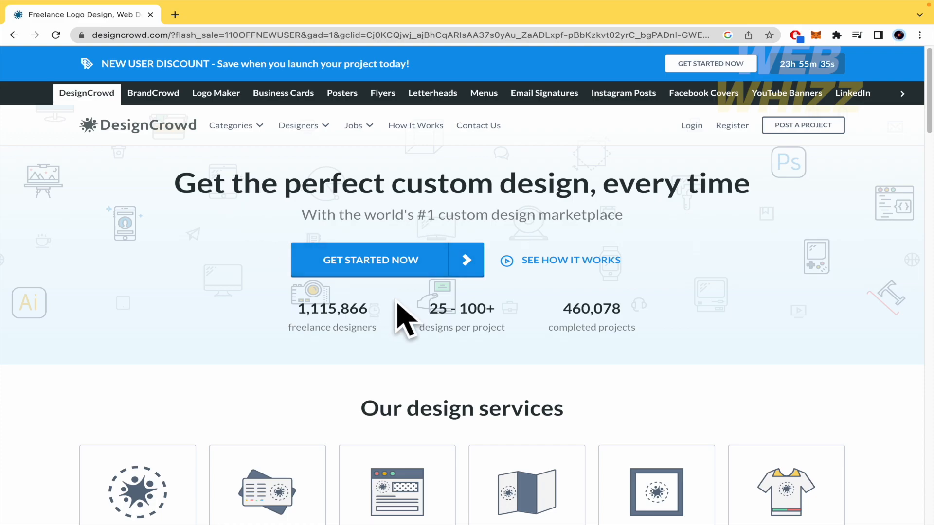
scroll(397, 302, "down", 3)
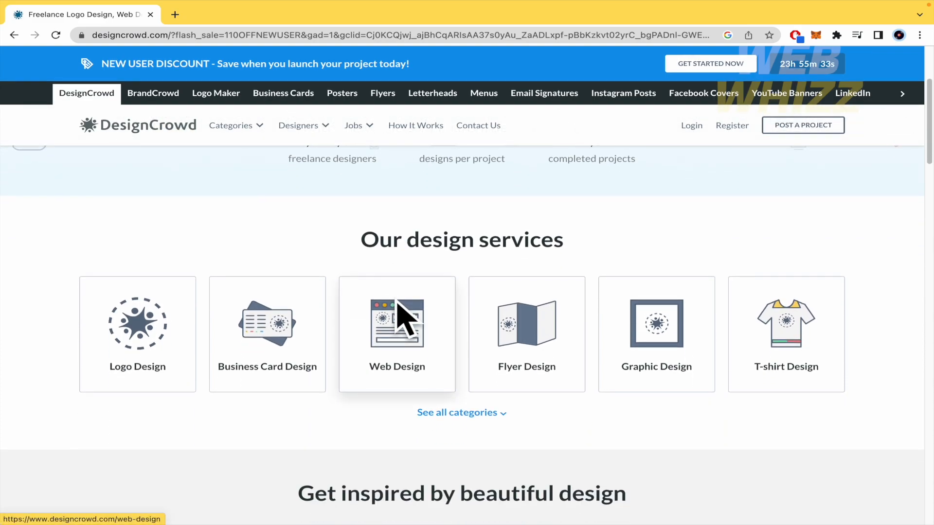
scroll(397, 312, "down", 2)
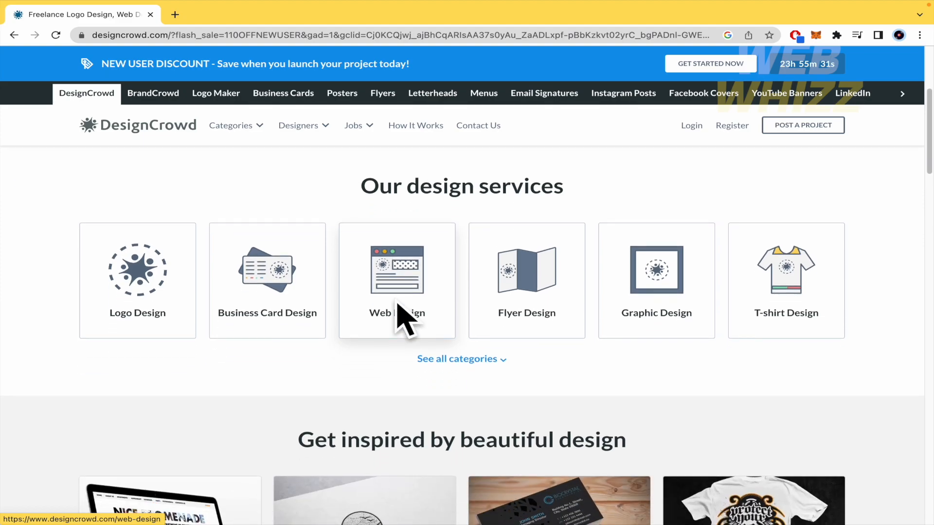
scroll(396, 303, "down", 5)
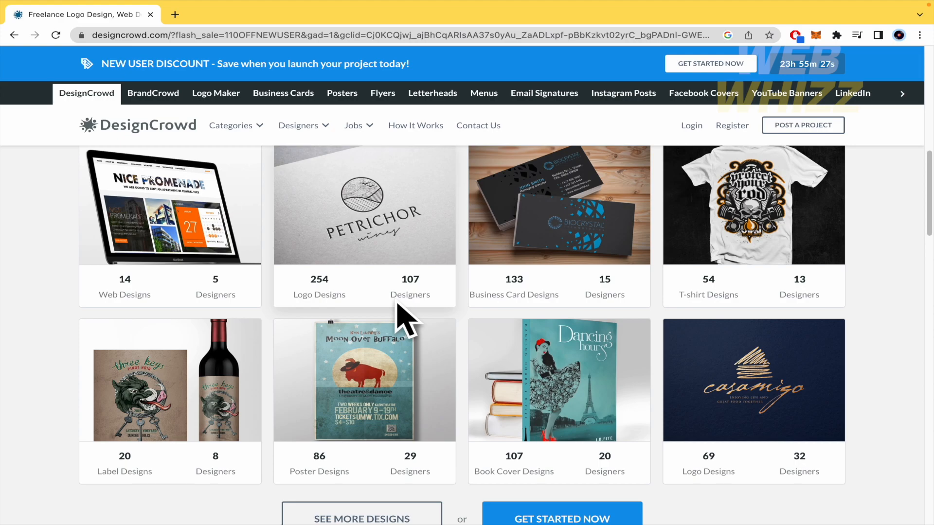
scroll(396, 302, "down", 3)
scroll(397, 302, "down", 3)
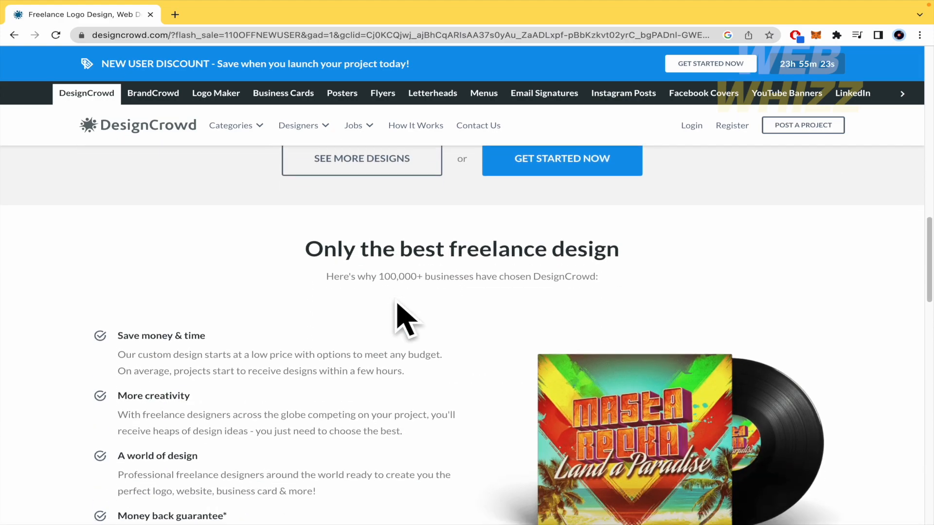
scroll(396, 305, "down", 10)
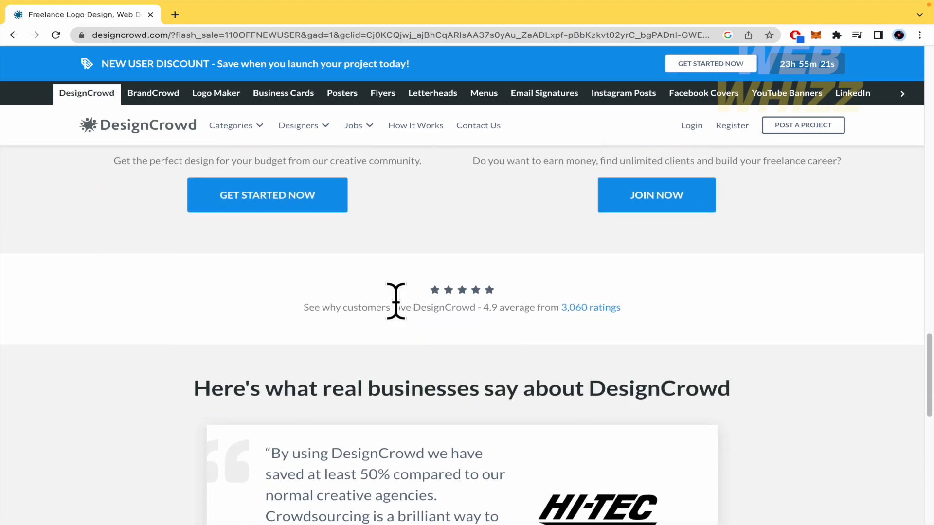
scroll(396, 306, "up", 15)
mouse_move(227, 159)
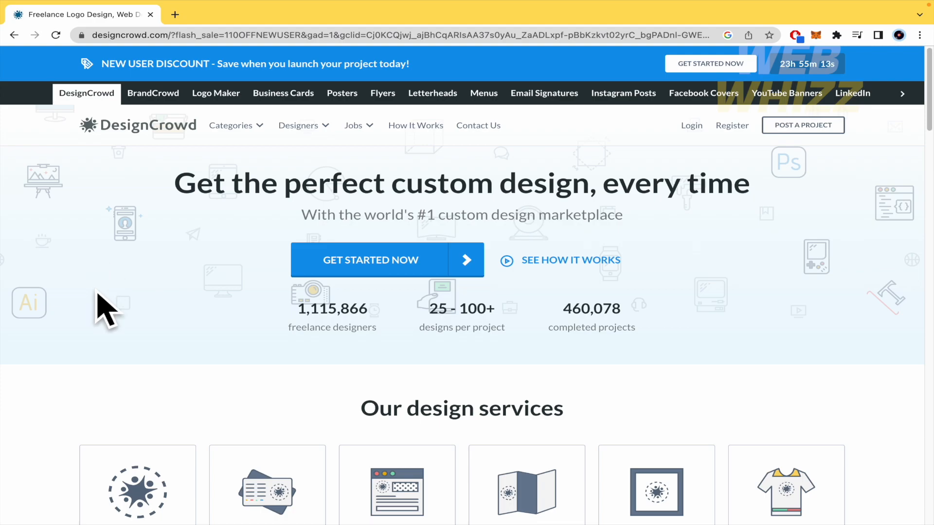
scroll(102, 309, "down", 3)
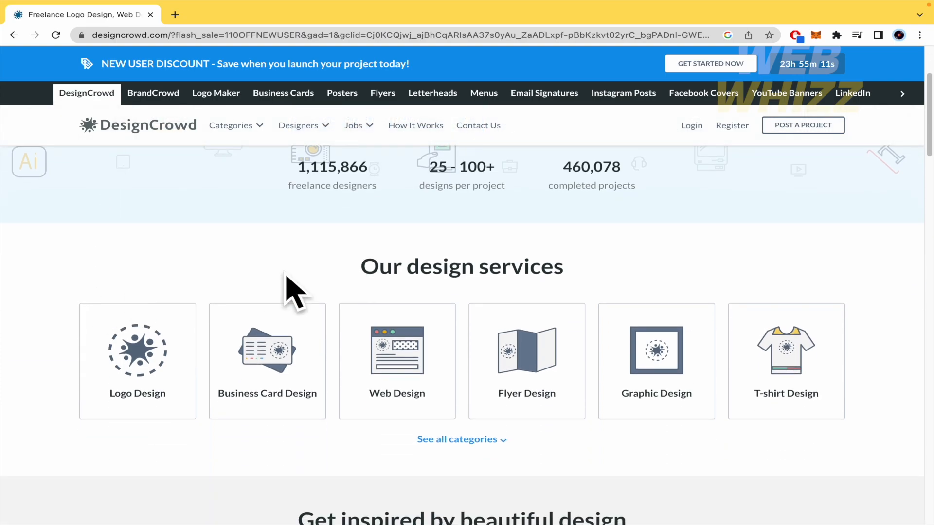
left_click_drag(359, 271, 636, 275)
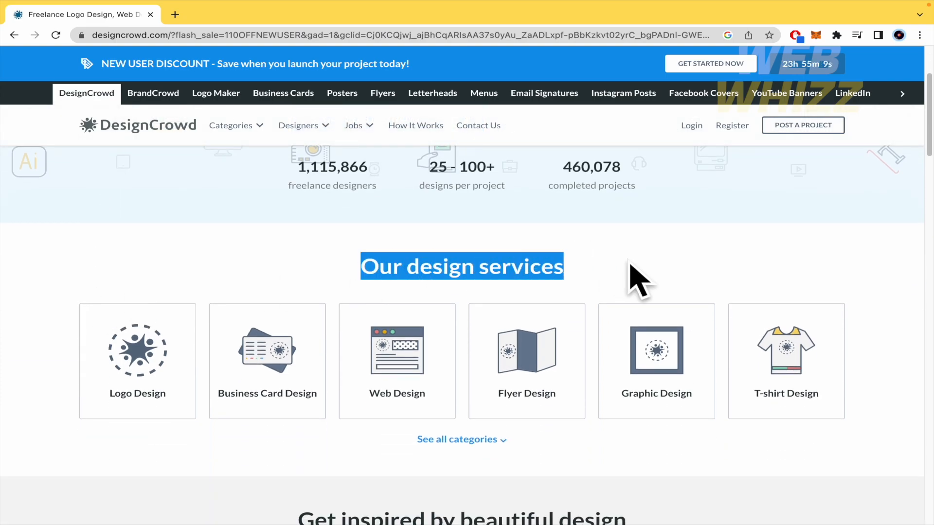
scroll(465, 294, "down", 2)
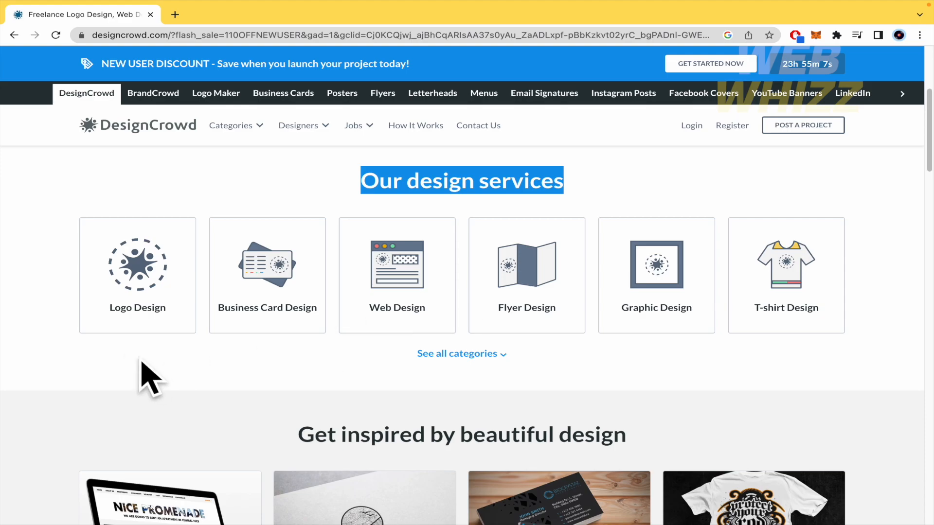
left_click(119, 353)
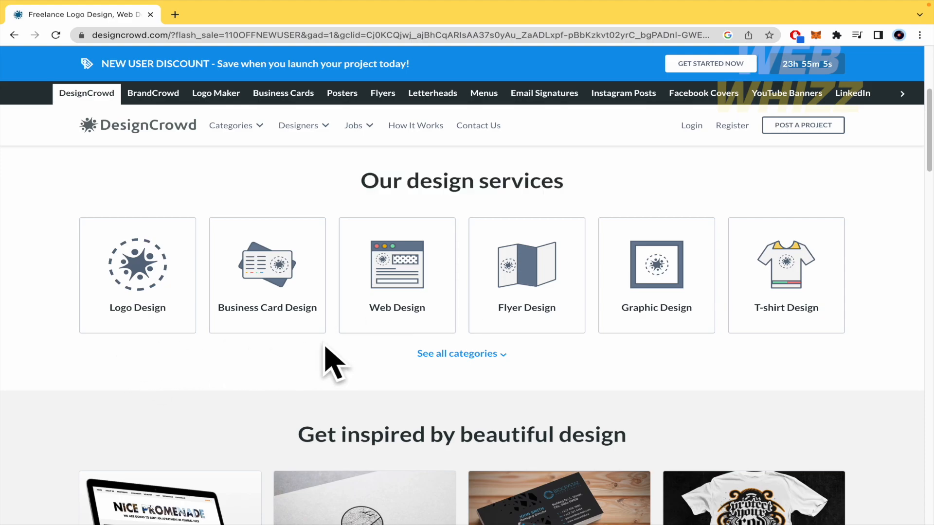
- Expand 'See all categories' and scroll through every design category, Logo Design to YouTube Design
left_click(480, 356)
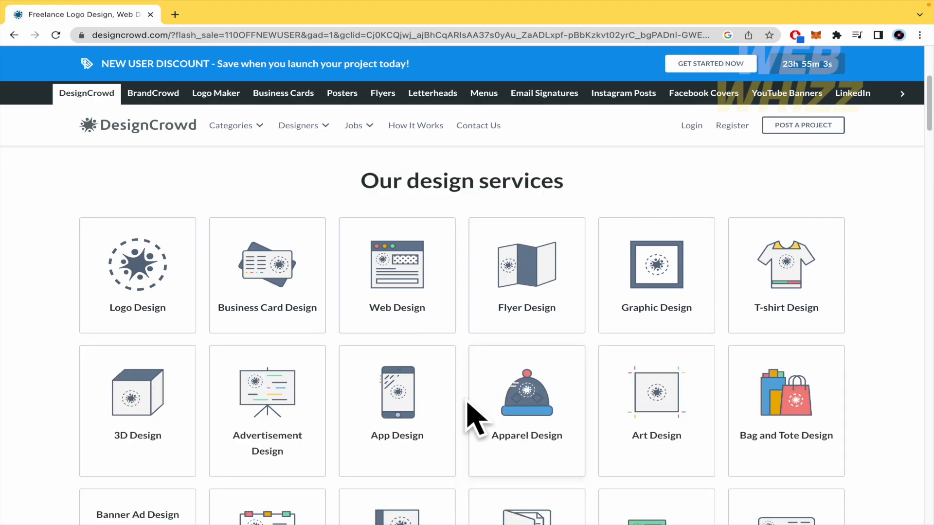
scroll(892, 404, "down", 3)
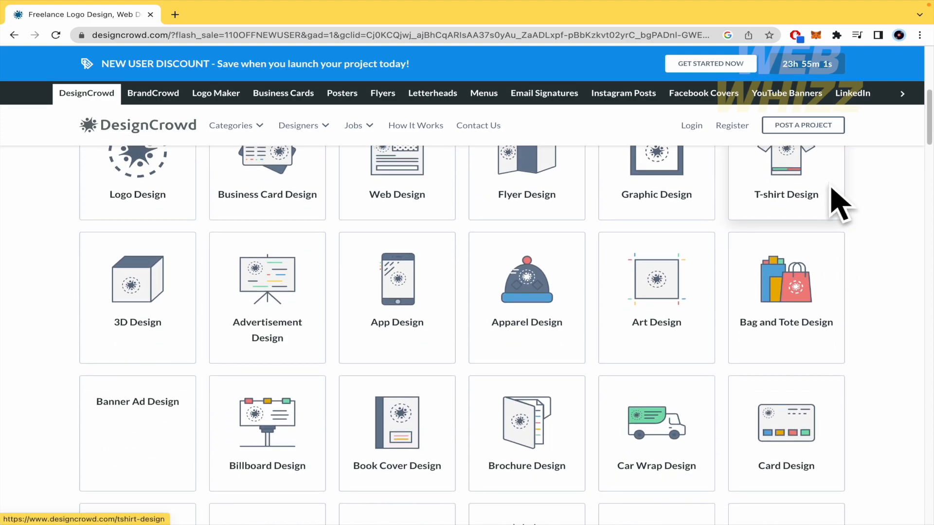
scroll(886, 251, "down", 2)
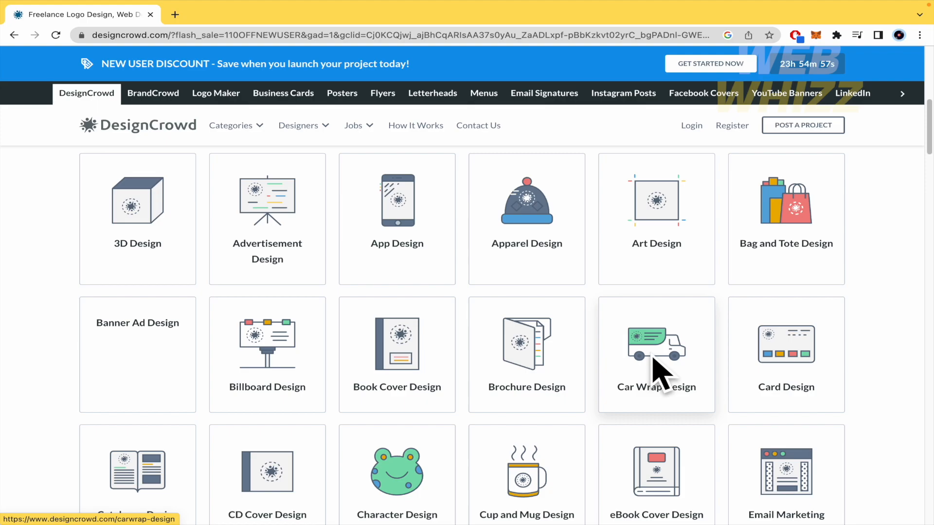
scroll(655, 367, "down", 3)
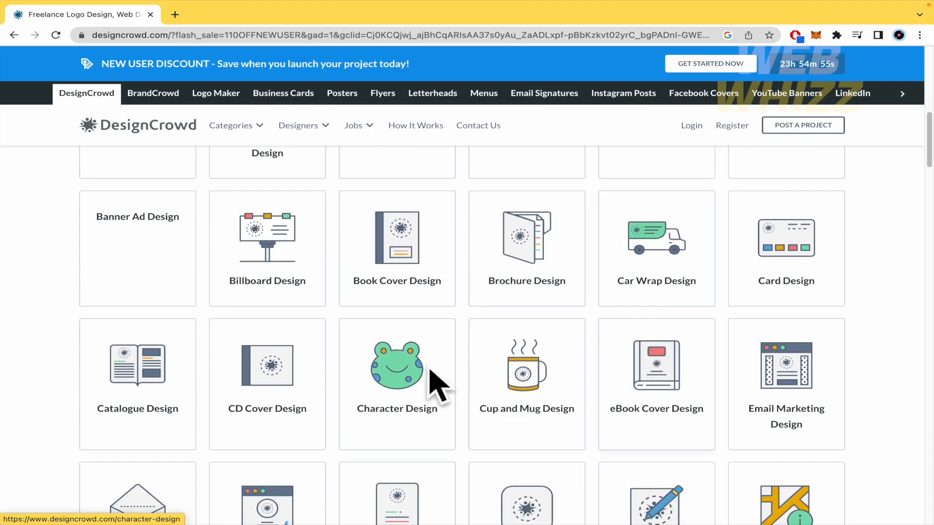
scroll(879, 374, "down", 3)
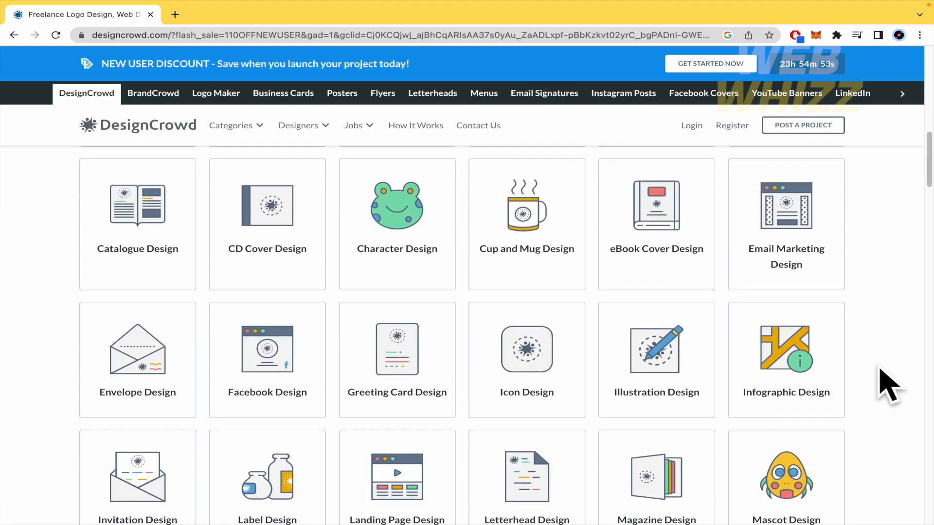
scroll(880, 399, "down", 3)
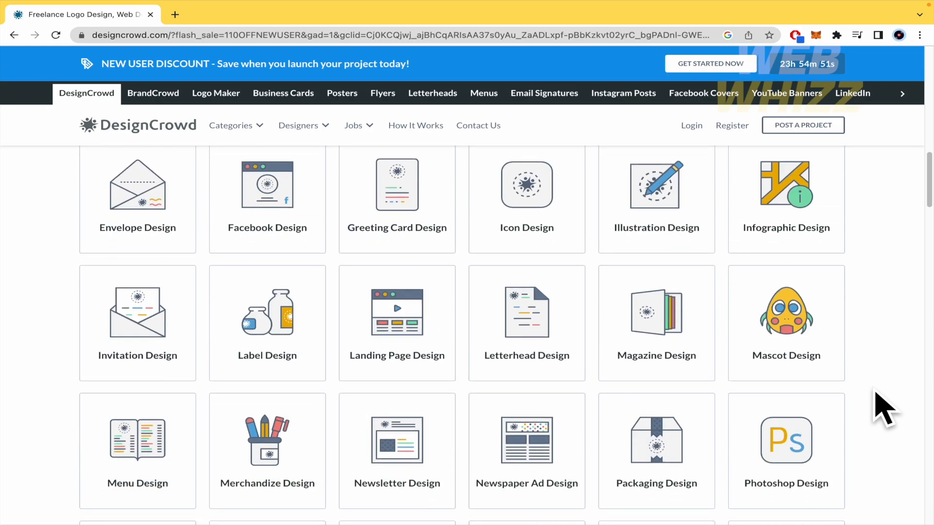
scroll(886, 409, "up", 10)
scroll(885, 409, "down", 10)
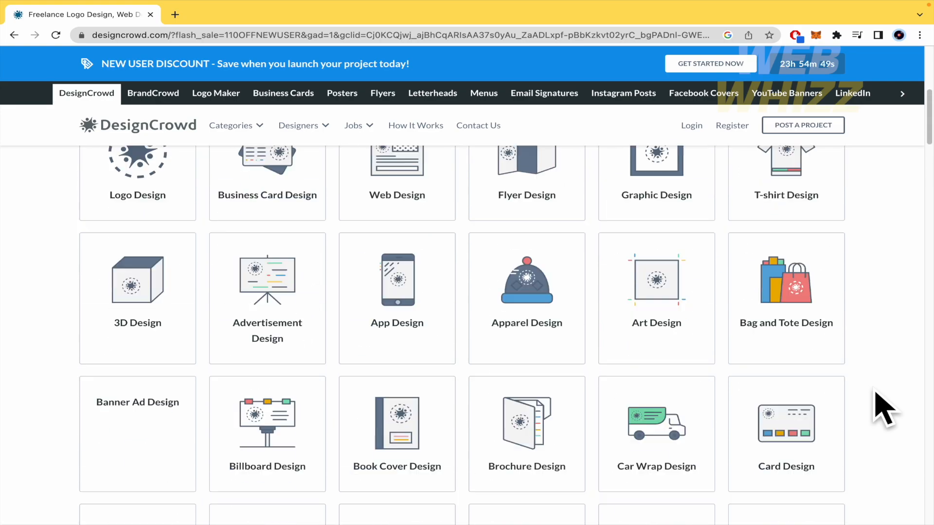
scroll(885, 409, "down", 1)
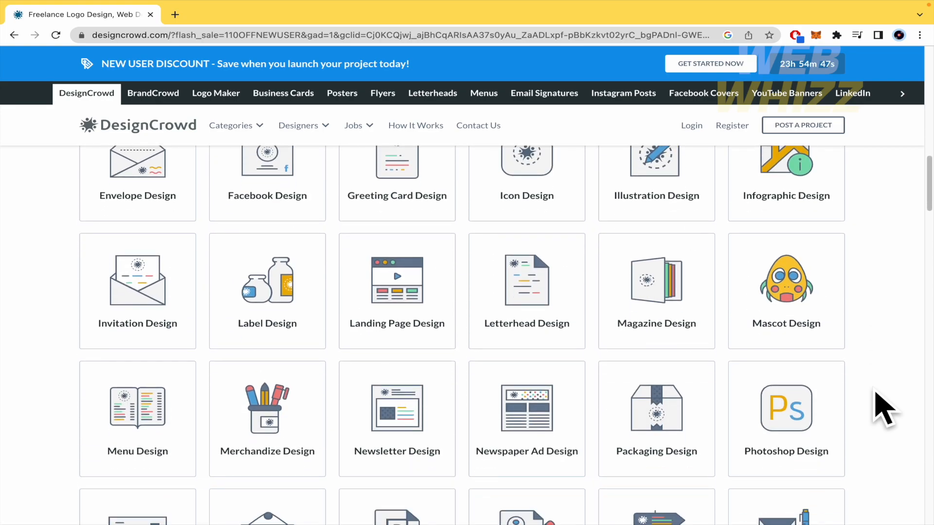
scroll(885, 409, "down", 2)
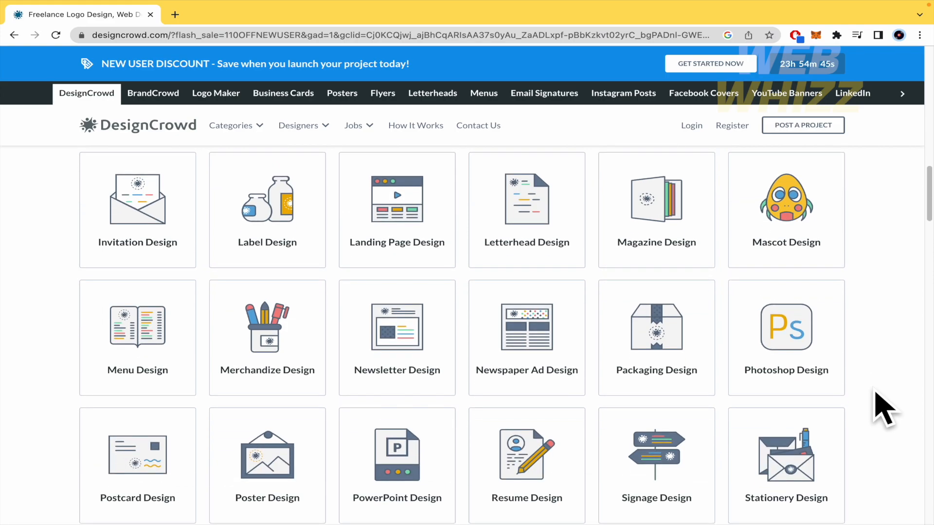
scroll(884, 409, "down", 1)
scroll(885, 408, "down", 2)
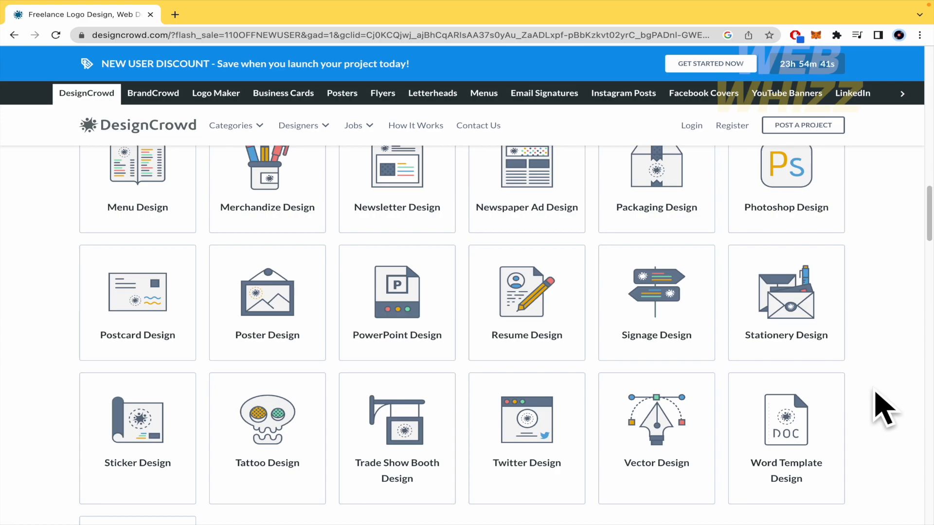
scroll(884, 408, "down", 1)
scroll(876, 391, "down", 1)
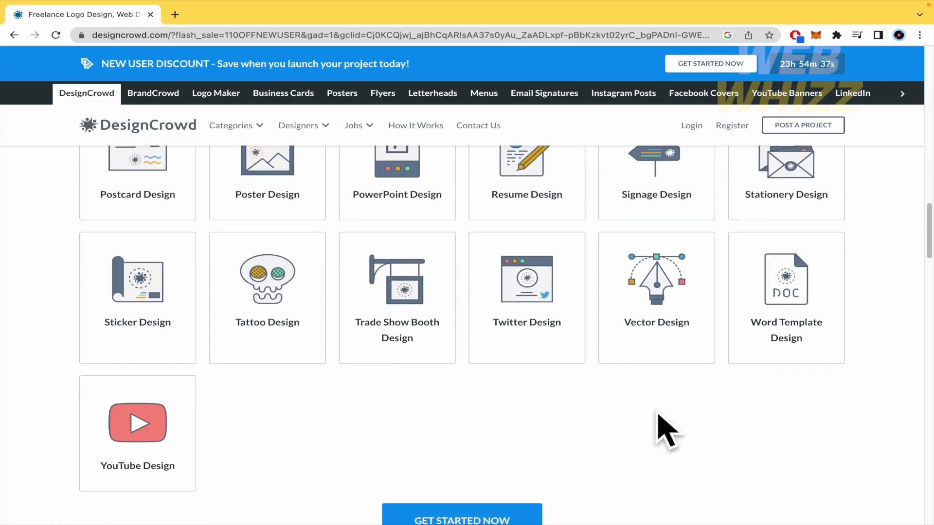
scroll(398, 423, "up", 10)
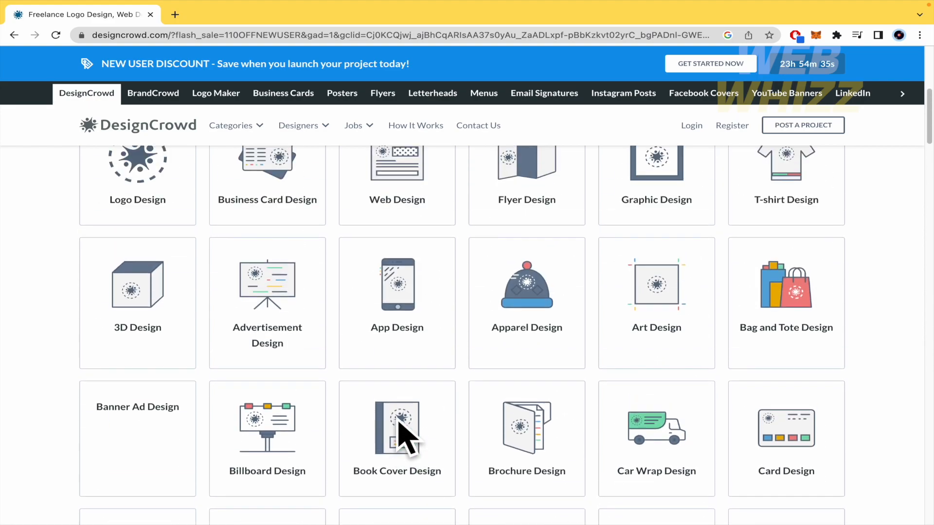
scroll(399, 423, "down", 6)
scroll(405, 438, "down", 8)
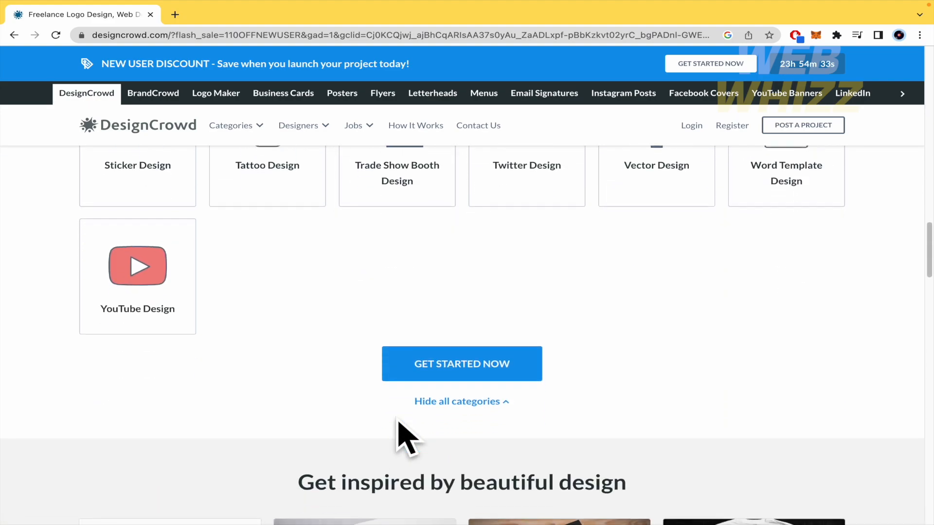
- Scroll down past the design gallery and features to the Let's get started section
scroll(407, 435, "down", 3)
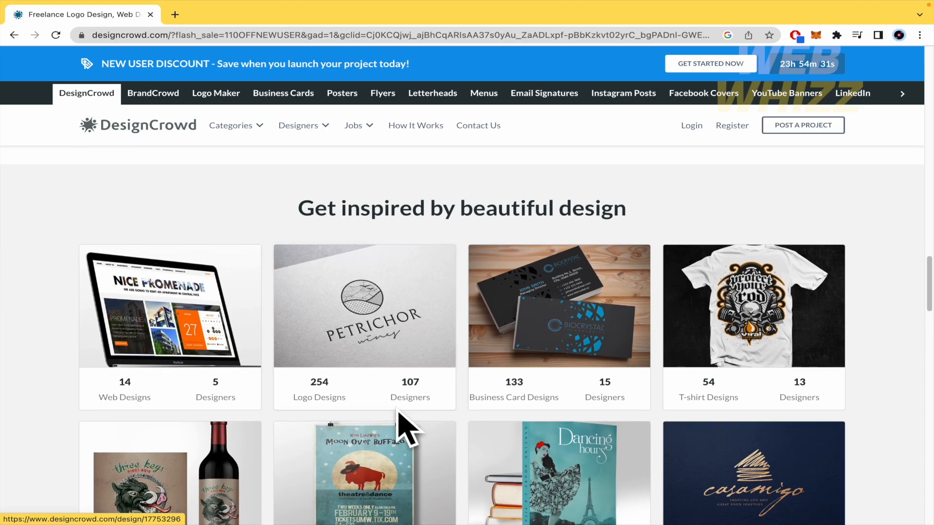
scroll(494, 411, "down", 2)
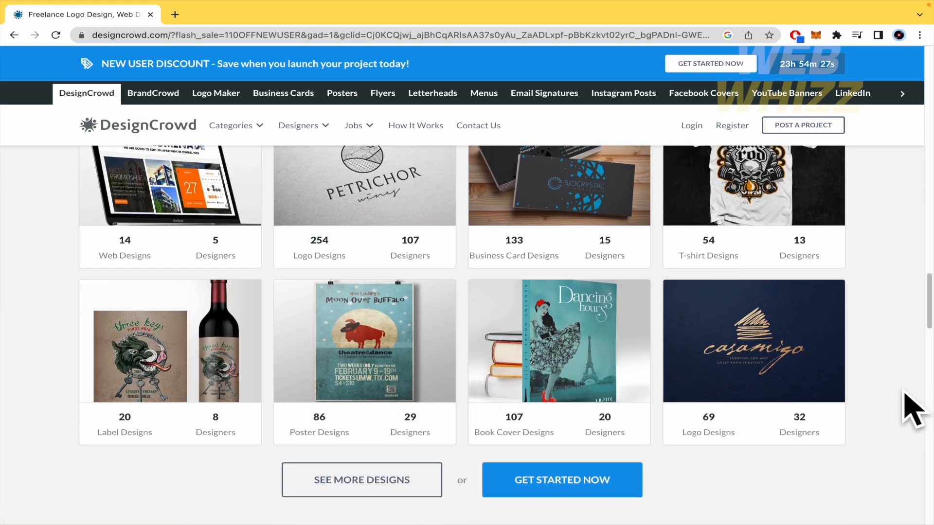
scroll(906, 416, "up", 1)
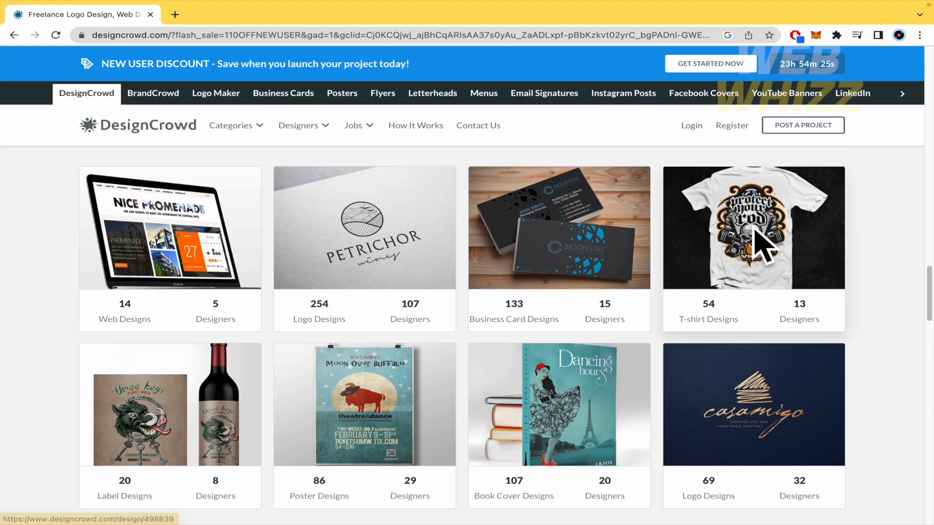
scroll(265, 358, "down", 1)
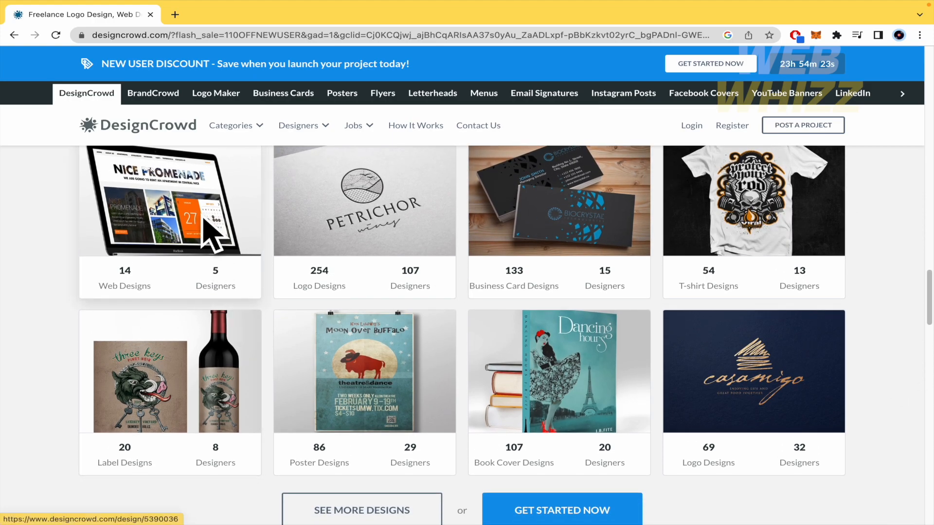
scroll(52, 402, "down", 1)
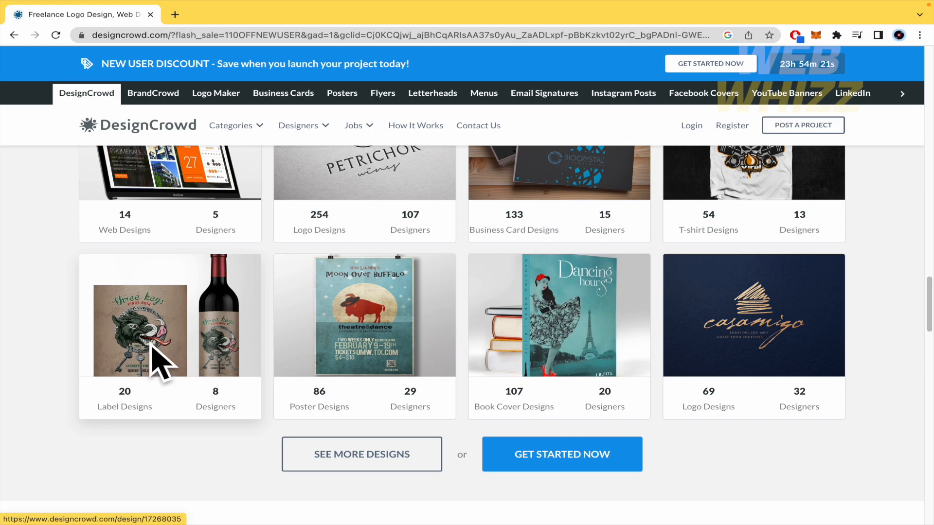
scroll(533, 432, "down", 5)
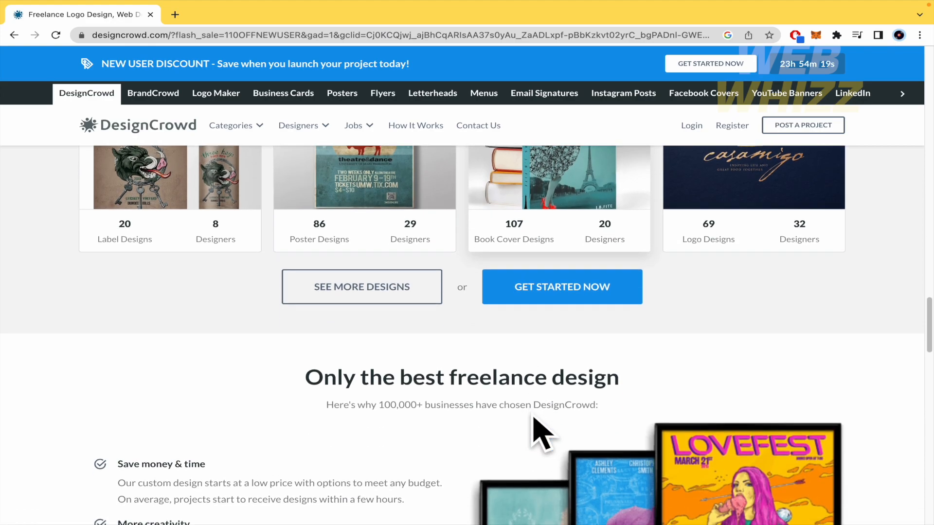
scroll(450, 392, "down", 2)
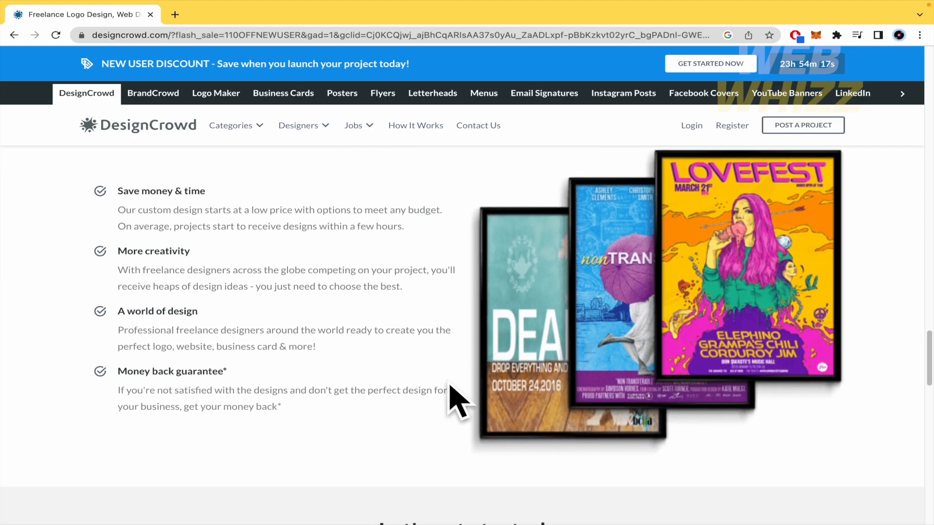
scroll(450, 392, "down", 7)
scroll(450, 392, "up", 2)
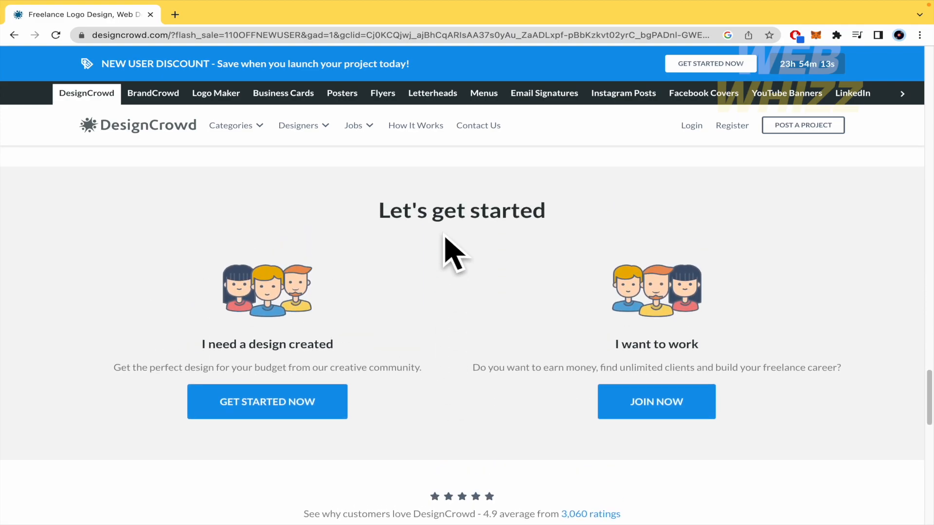
- Highlight the 'I need a design created' heading and its illustration, then clear the selections
left_click_drag(199, 345, 343, 346)
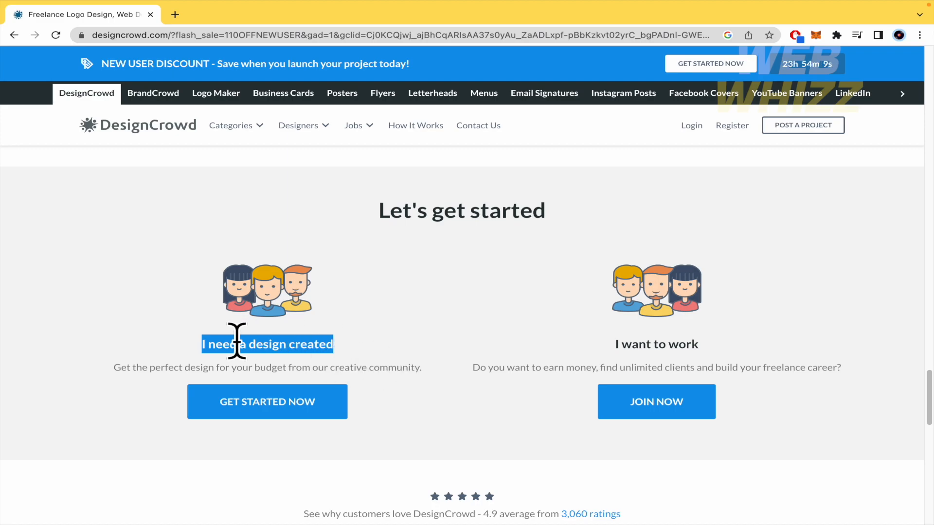
left_click(183, 265)
left_click_drag(184, 265, 379, 323)
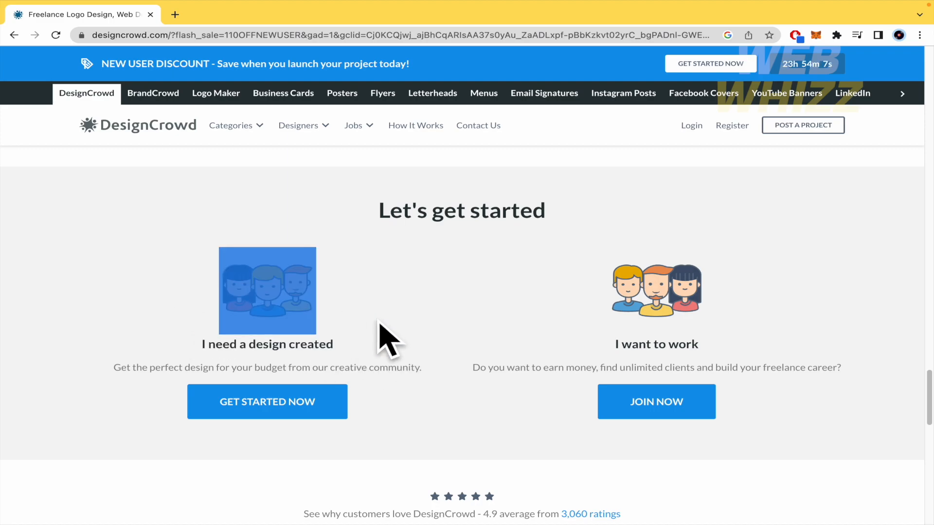
left_click(380, 324)
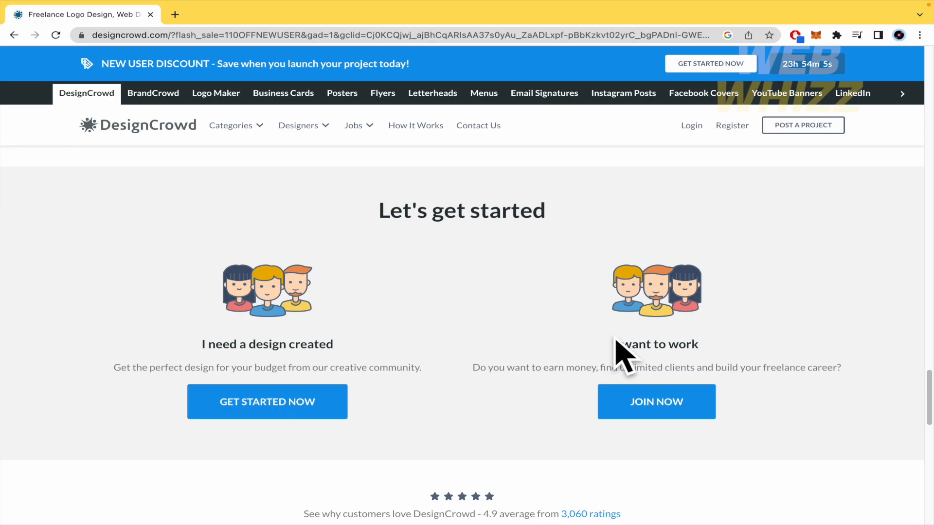
- Scroll to the footer and back, then choose GET STARTED NOW under 'I need a design created'
scroll(788, 419, "down", 2)
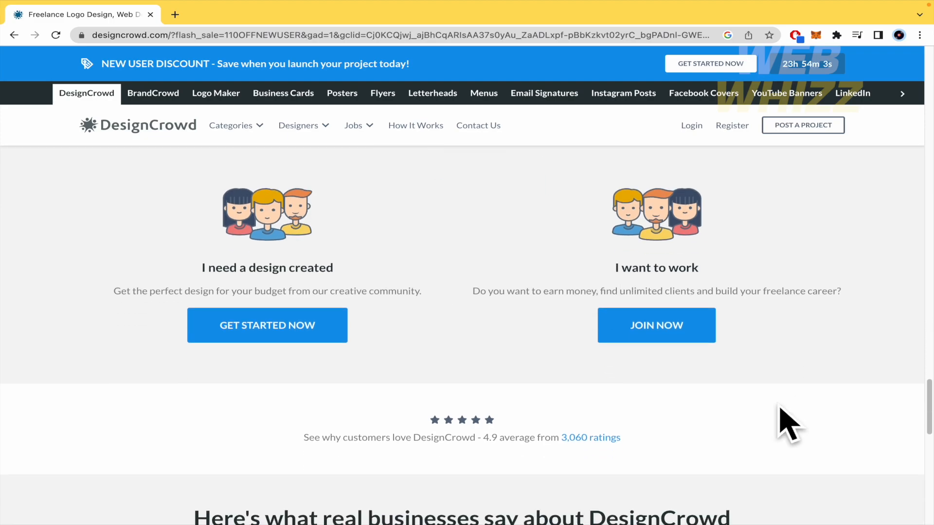
scroll(788, 423, "down", 4)
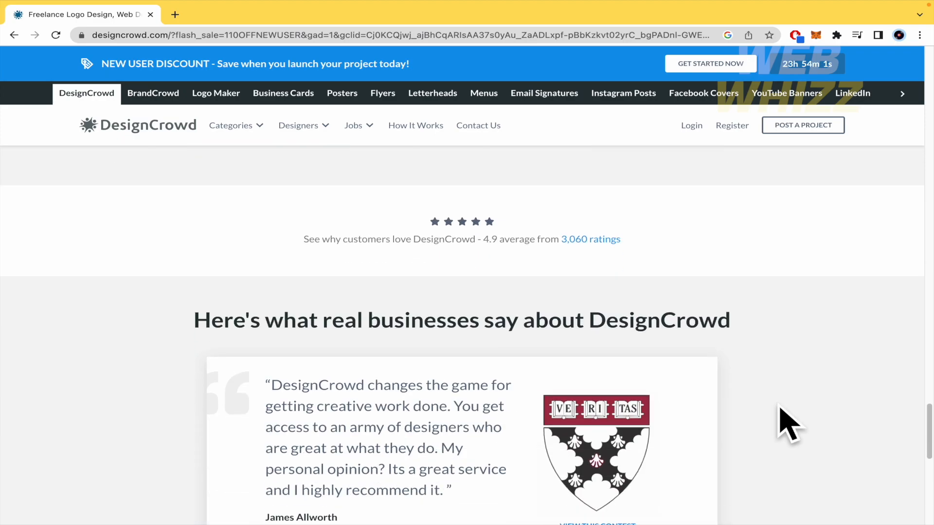
scroll(750, 418, "down", 6)
scroll(744, 414, "down", 4)
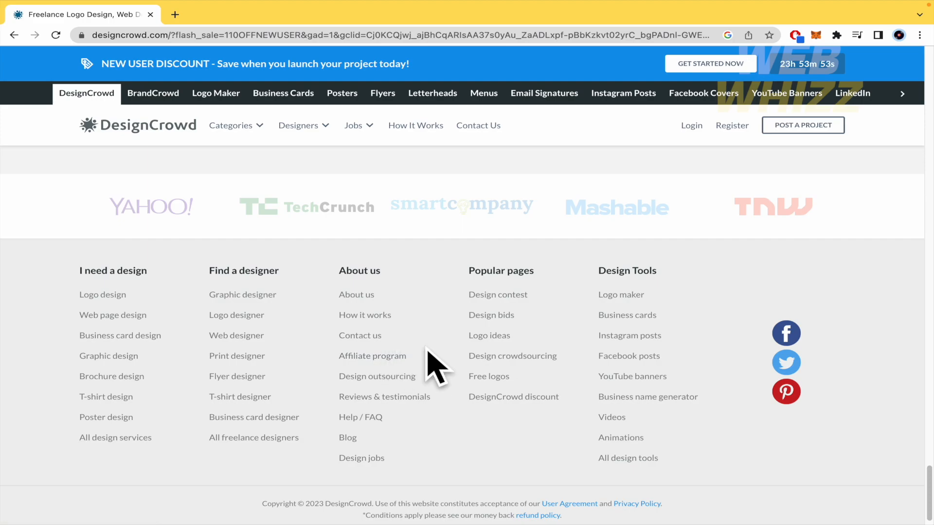
scroll(429, 351, "up", 20)
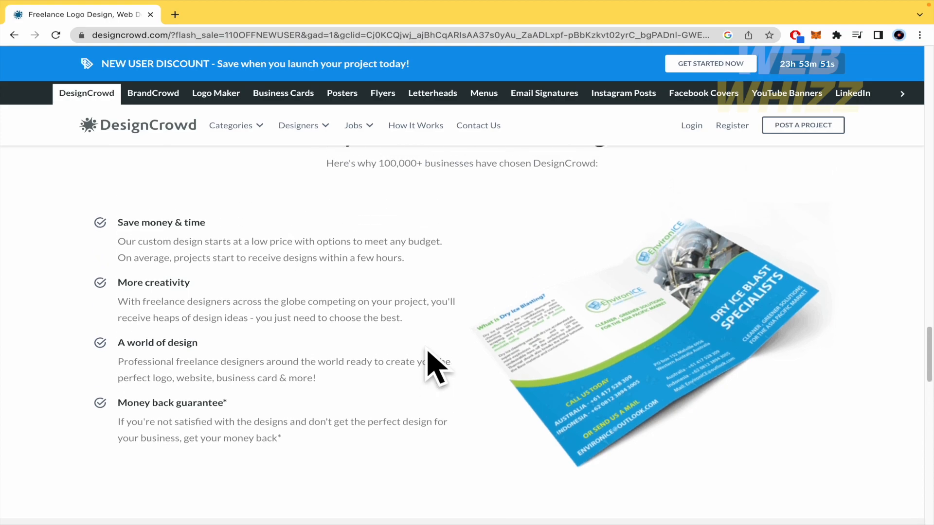
scroll(434, 368, "up", 10)
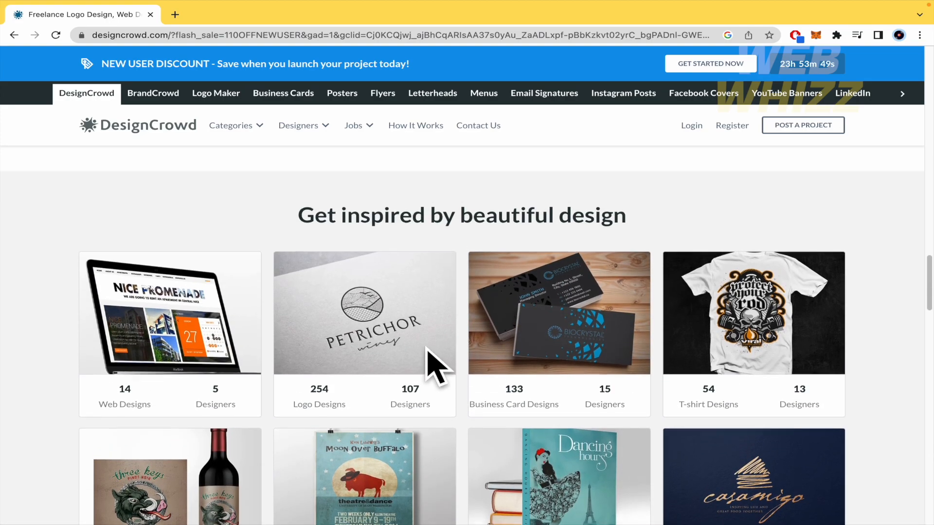
scroll(427, 351, "down", 10)
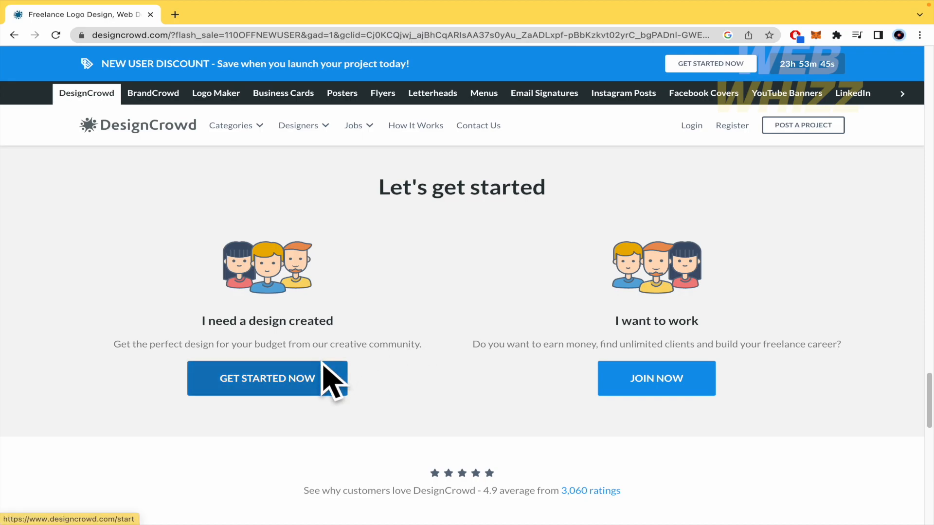
left_click(324, 374)
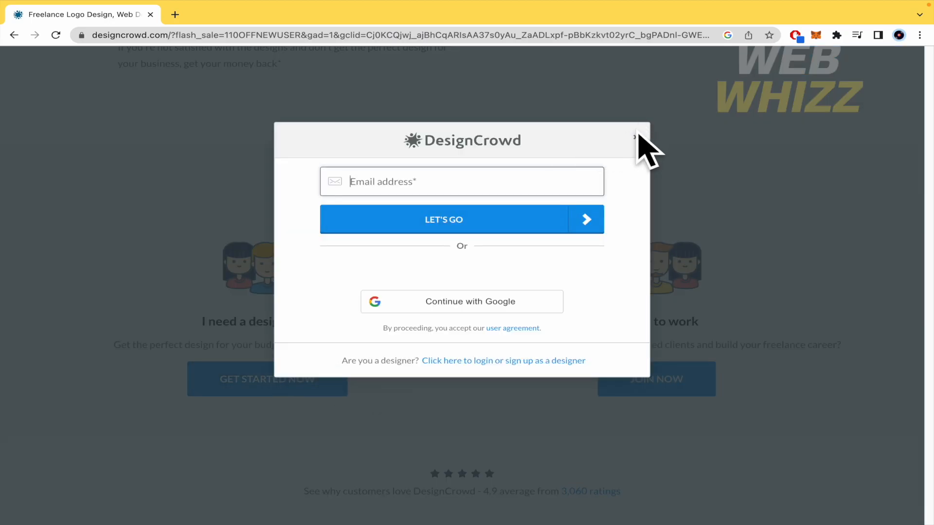
- Dismiss the e-mail pop-up, open the free account form and enter a first name
left_click(636, 136)
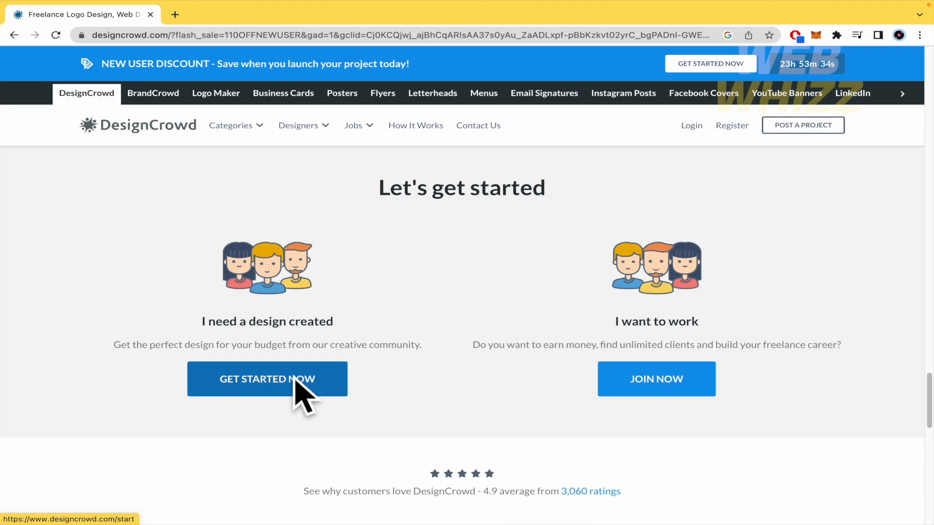
left_click(323, 380)
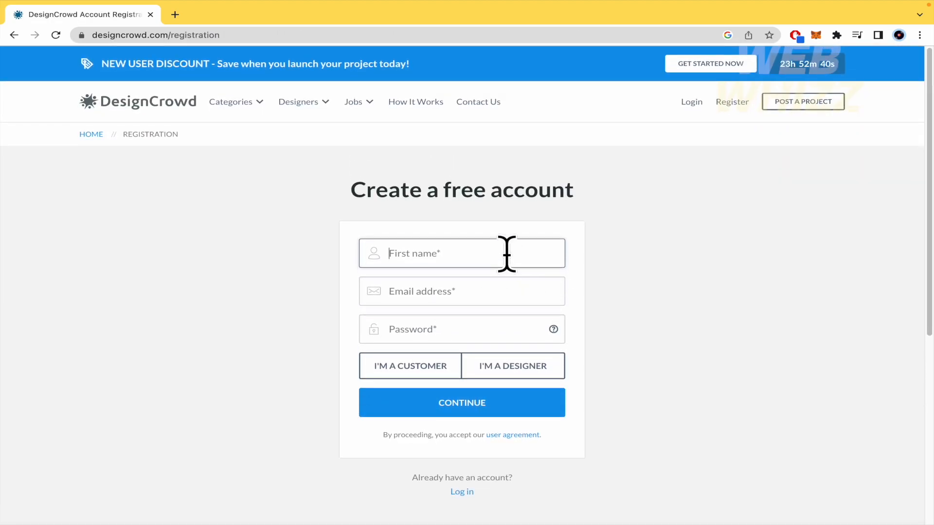
type("Sebastian")
- Fill in the e-mail address and a password, and choose the I'M A CUSTOMER role
key("Tab")
left_click(496, 321)
key("Tab")
type("•••••••••••••••")
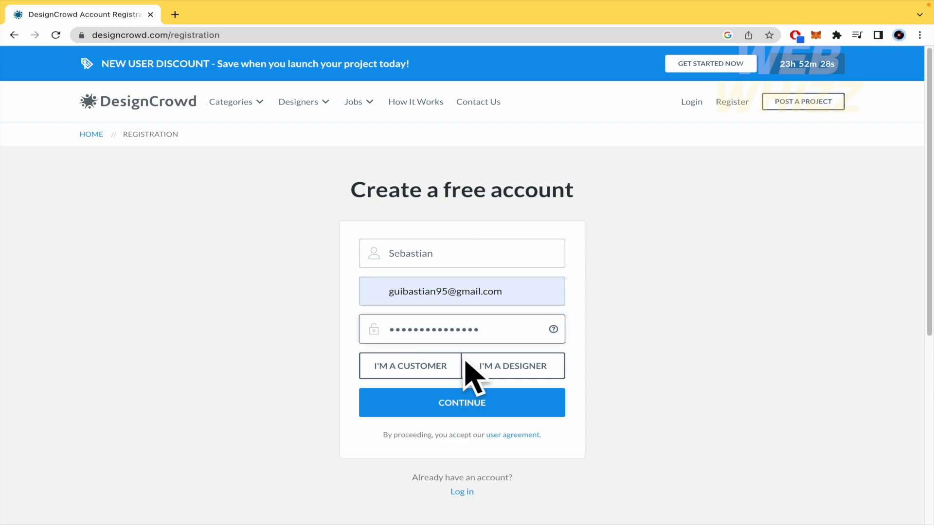
left_click(438, 371)
scroll(444, 444, "down", 3)
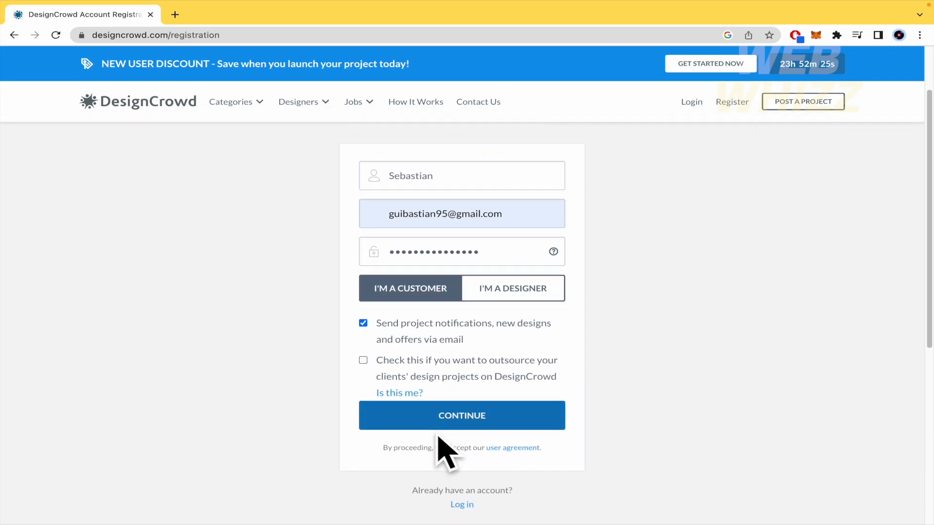
- Submit the customer registration and pick Logo Design as the project type
left_click(471, 404)
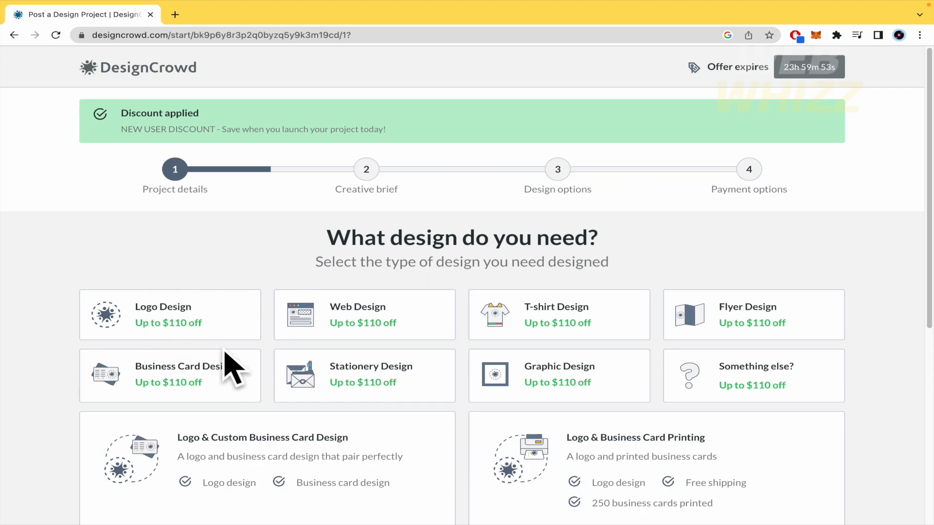
scroll(459, 412, "down", 1)
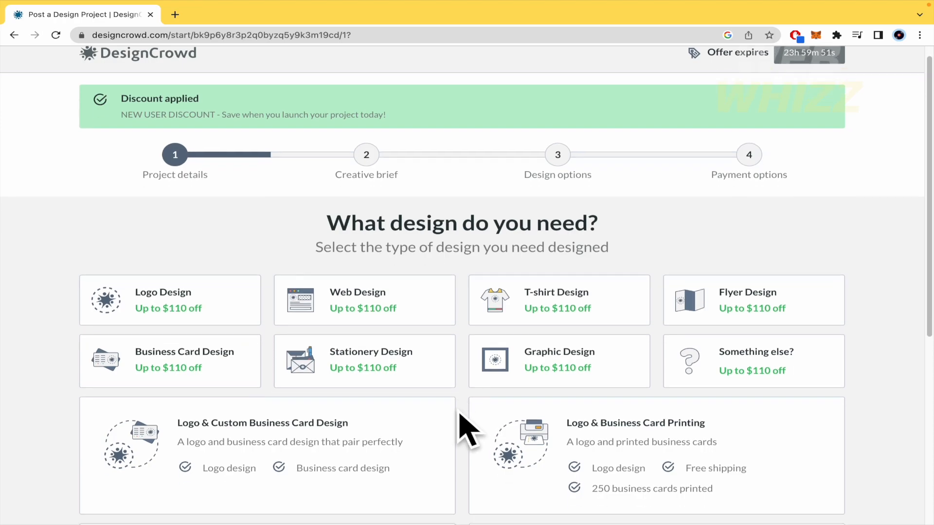
scroll(458, 411, "up", 1)
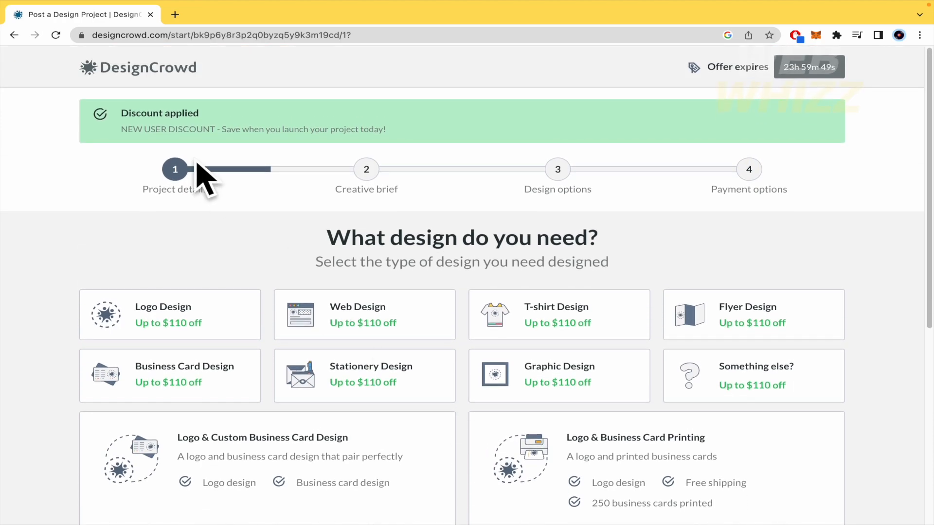
scroll(442, 302, "down", 7)
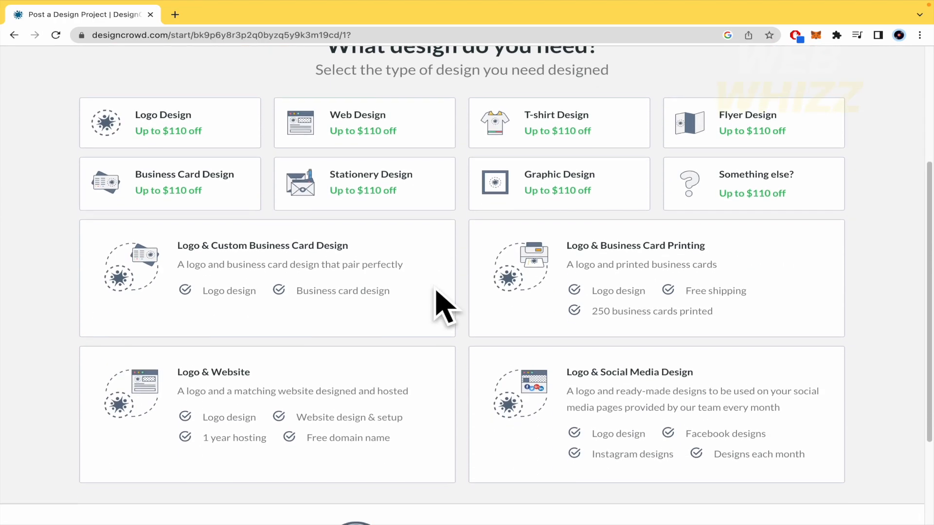
scroll(460, 335, "up", 7)
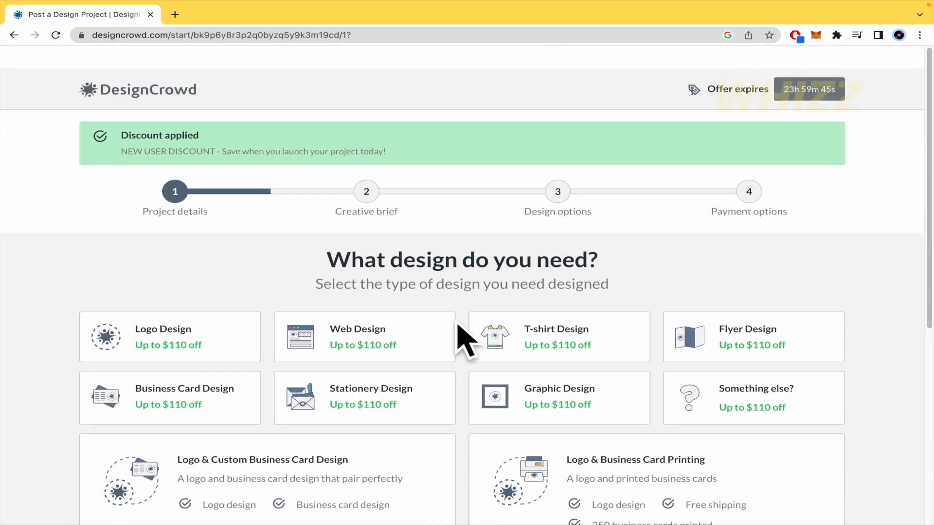
left_click(146, 319)
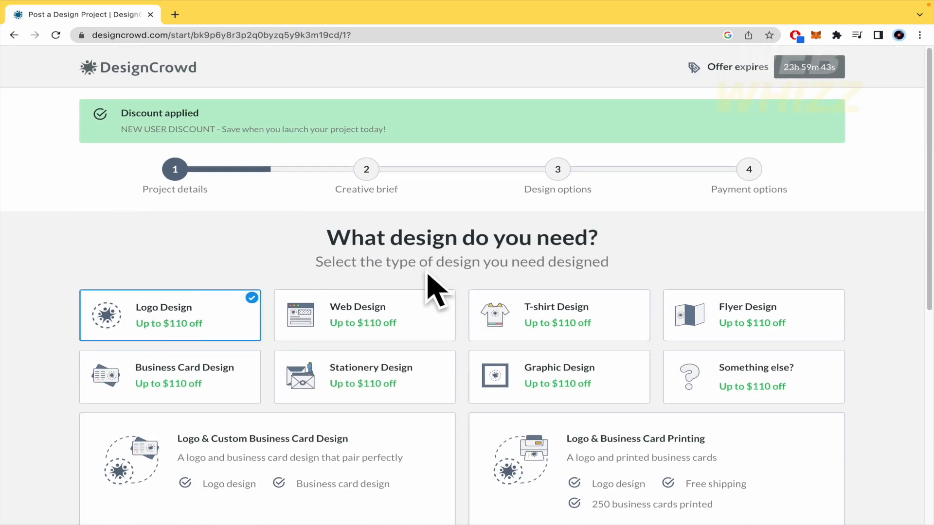
scroll(173, 331, "down", 3)
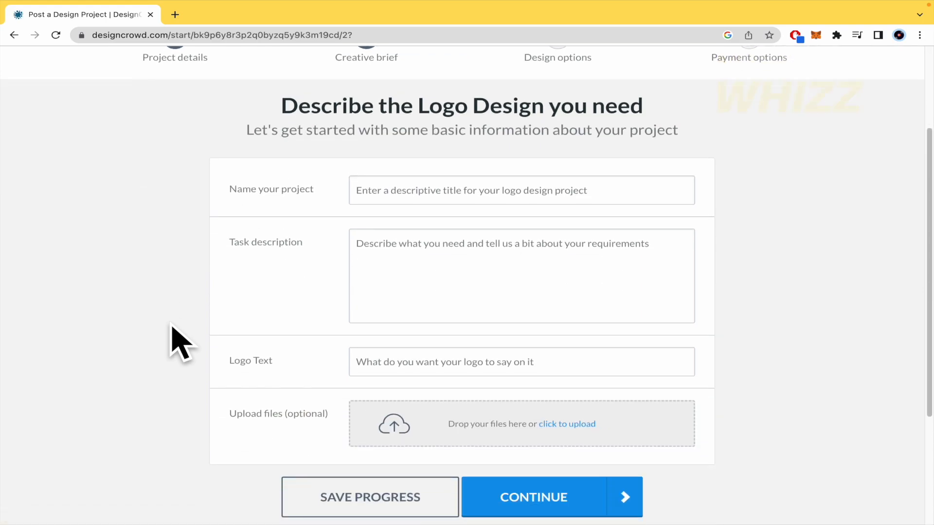
- Start the project name 'Dra' for Drama Pentagrama and visit the description and logo text fields
left_click(421, 189)
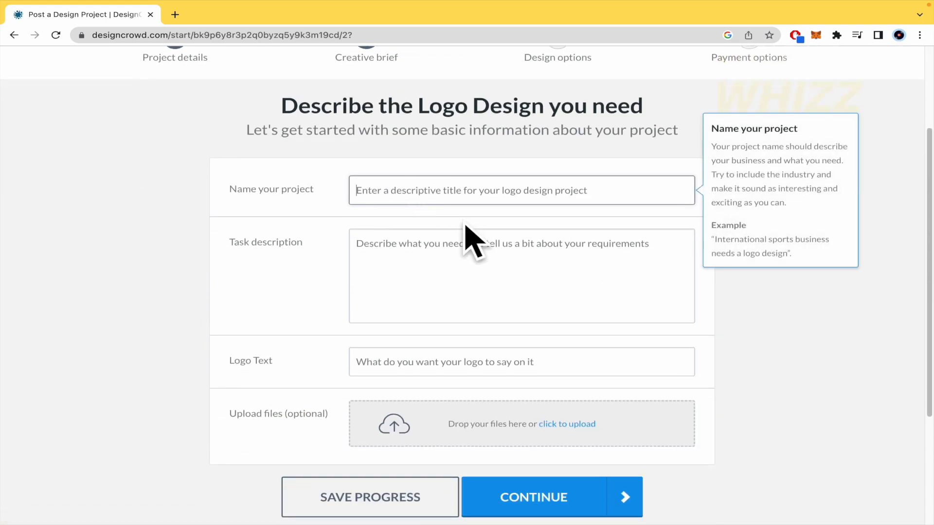
type("Drama Pentagrama")
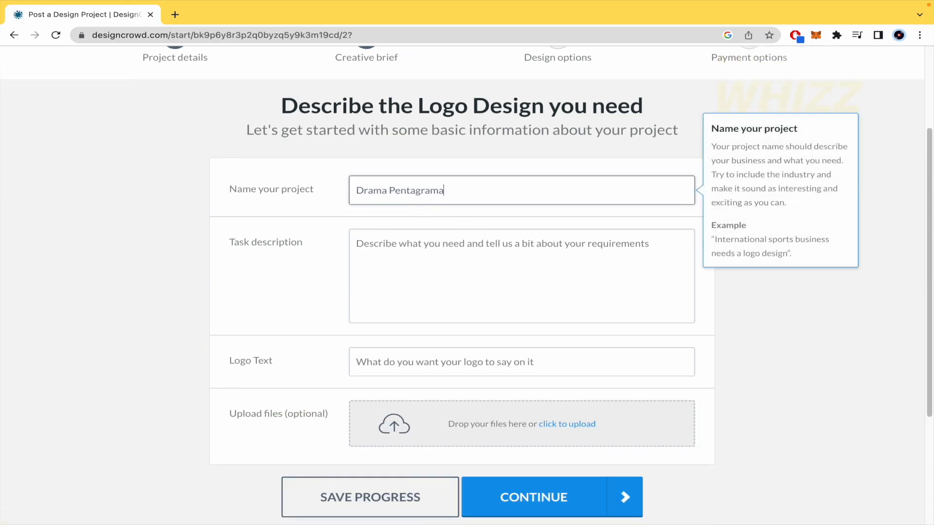
left_click(487, 298)
scroll(355, 359, "down", 2)
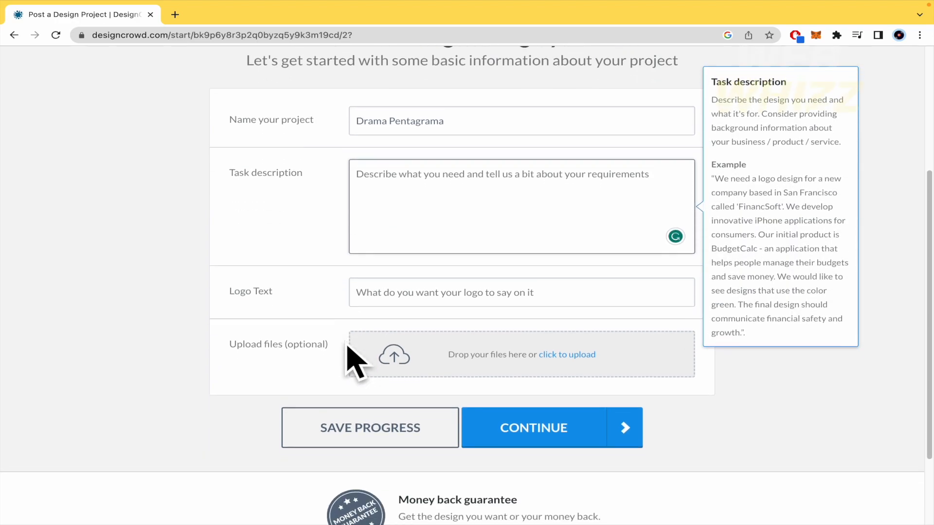
left_click(447, 282)
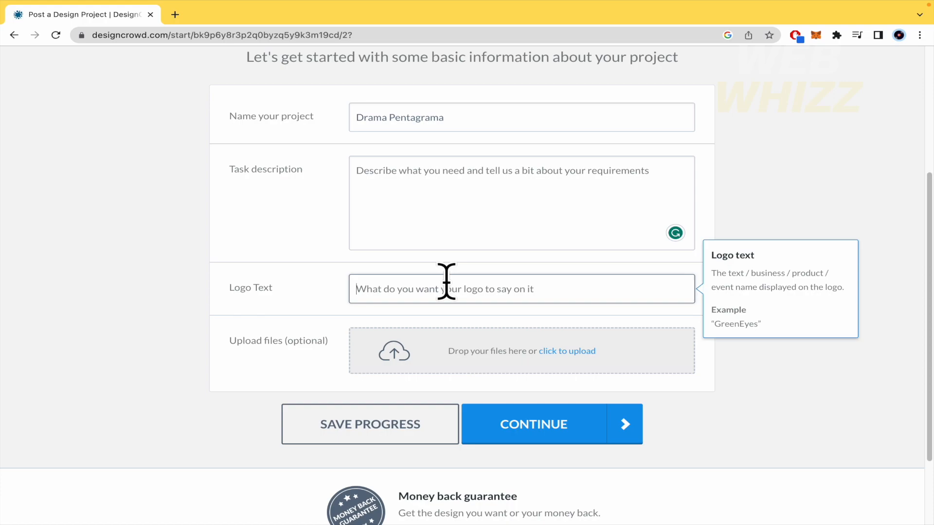
left_click(260, 358)
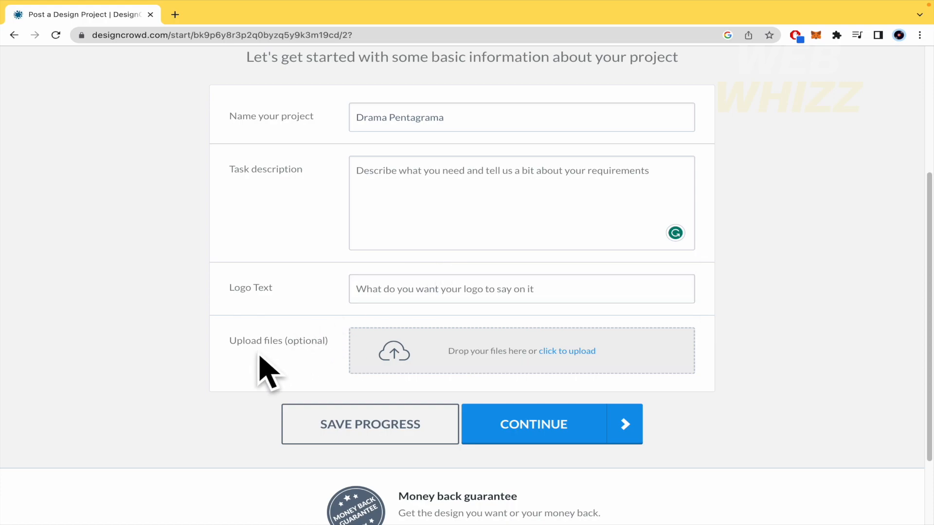
- Enter task description 'asdasdasd' and logo text 'asdasda', then continue to the logo packages
left_click(541, 185)
type("asdasdasd")
left_click(501, 290)
type("asdasda")
left_click(554, 423)
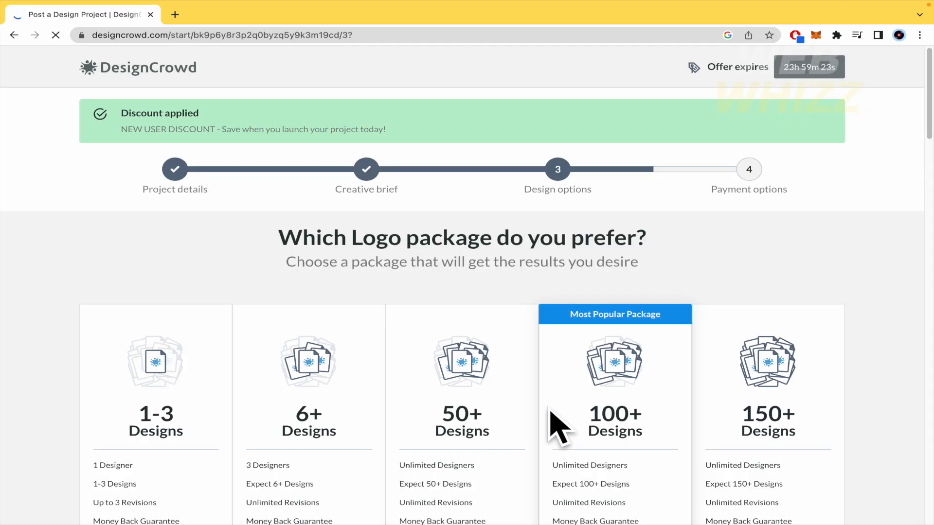
scroll(845, 336, "down", 3)
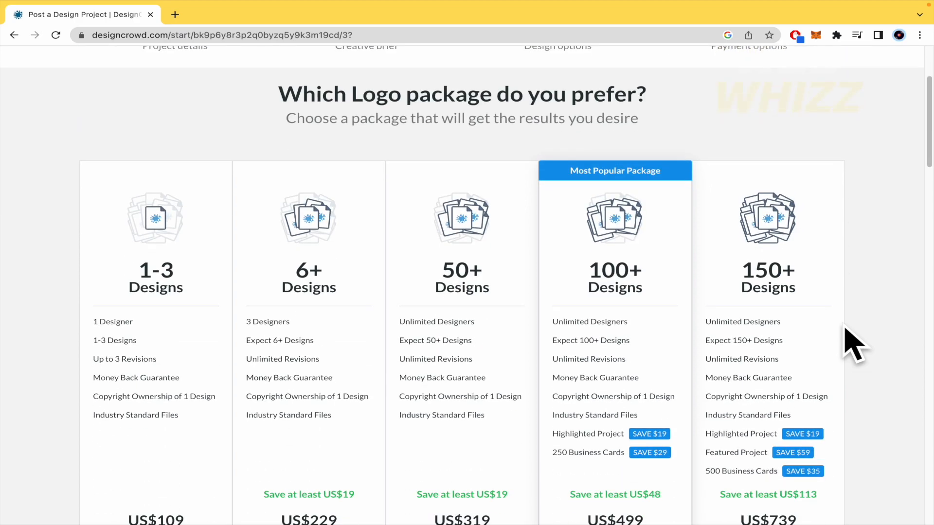
scroll(851, 346, "down", 2)
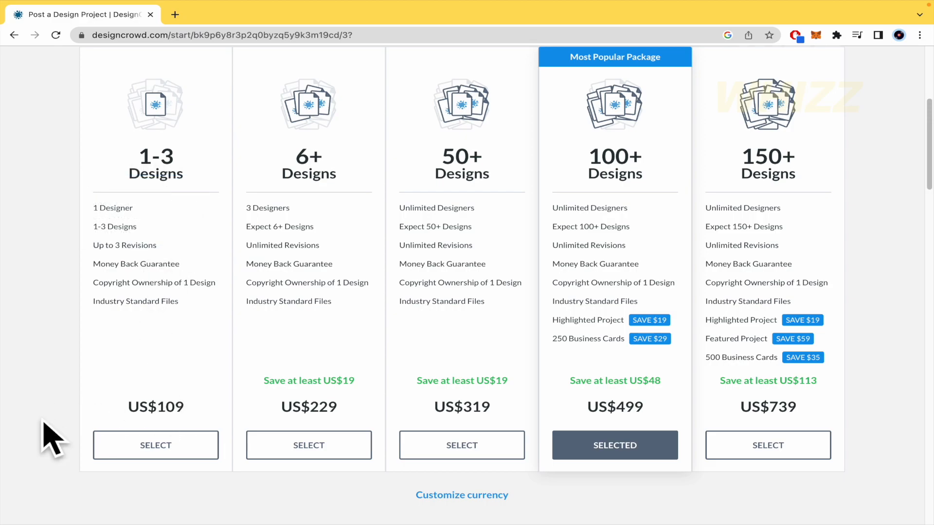
left_click_drag(59, 203, 204, 307)
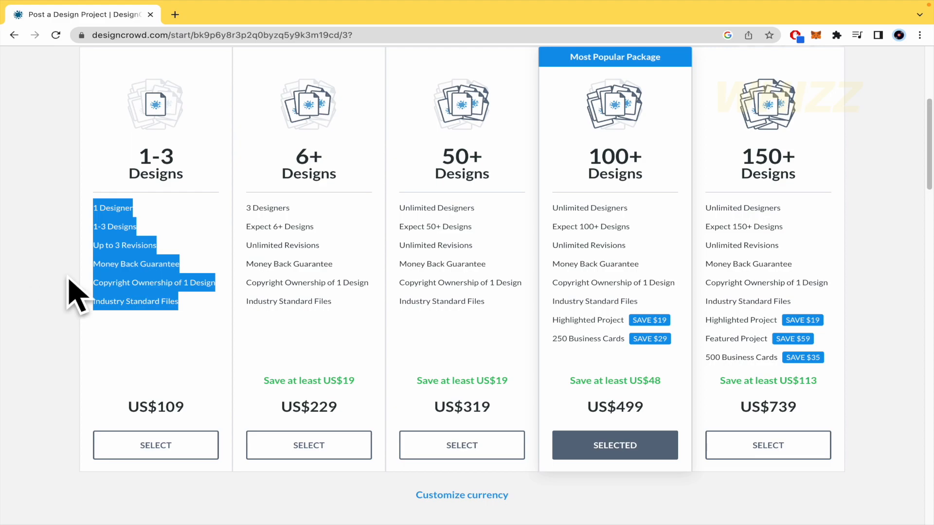
left_click_drag(660, 163, 579, 160)
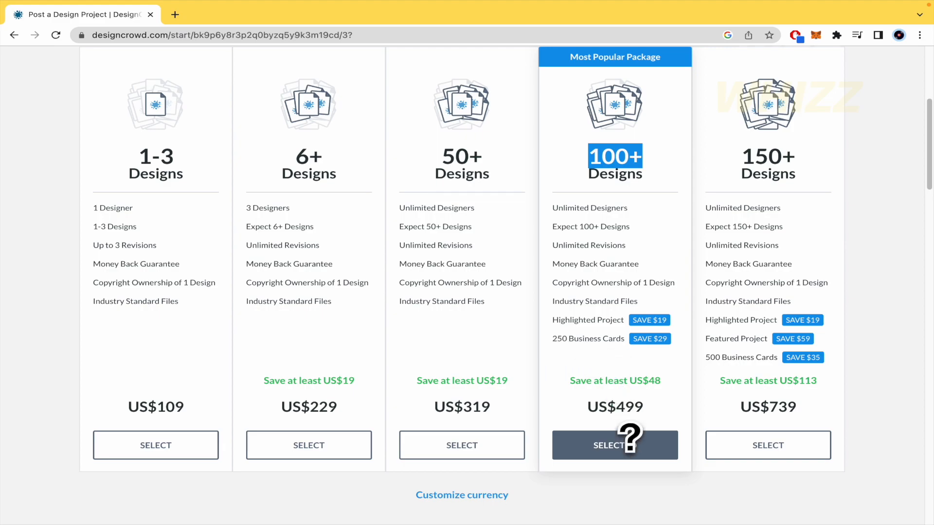
scroll(627, 433, "down", 10)
- Scroll through the Project upgrades page, then swipe back to step 1 with Logo Design chosen
scroll(603, 426, "up", 2)
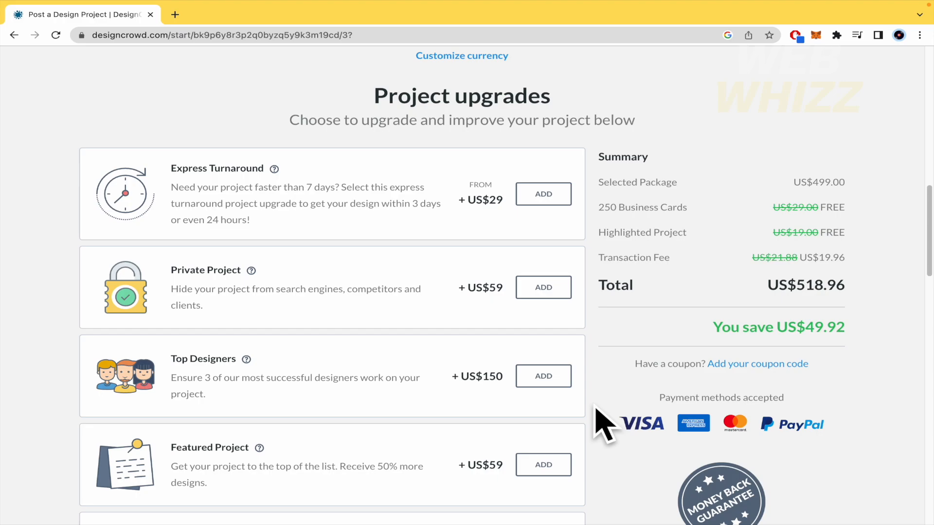
scroll(597, 410, "down", 8)
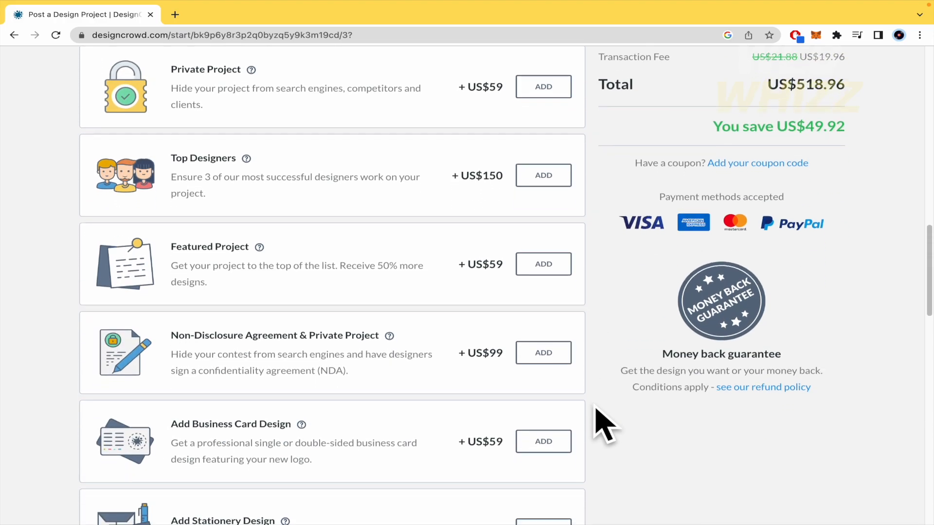
scroll(603, 423, "down", 10)
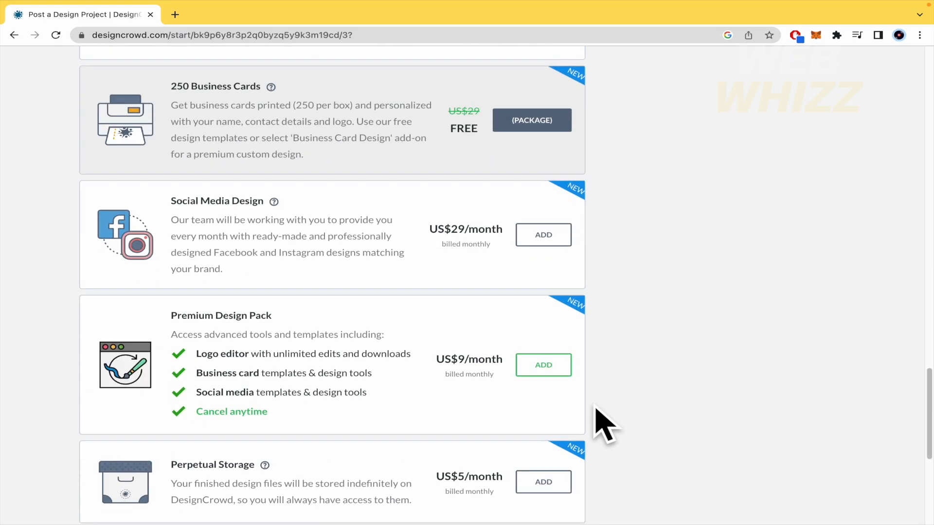
scroll(596, 418, "down", 5)
double_click(605, 420)
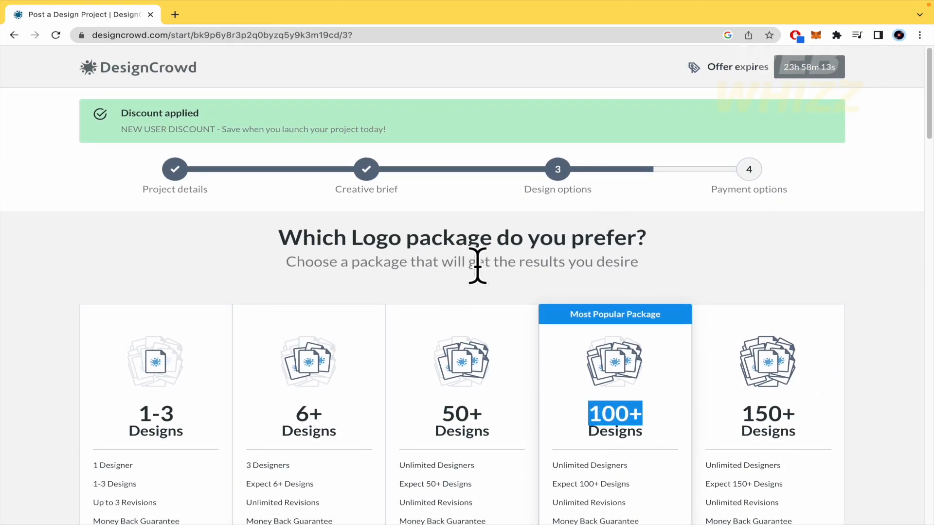
scroll(478, 266, "down", 5)
scroll(477, 266, "up", 5)
scroll(229, 334, "down", 5)
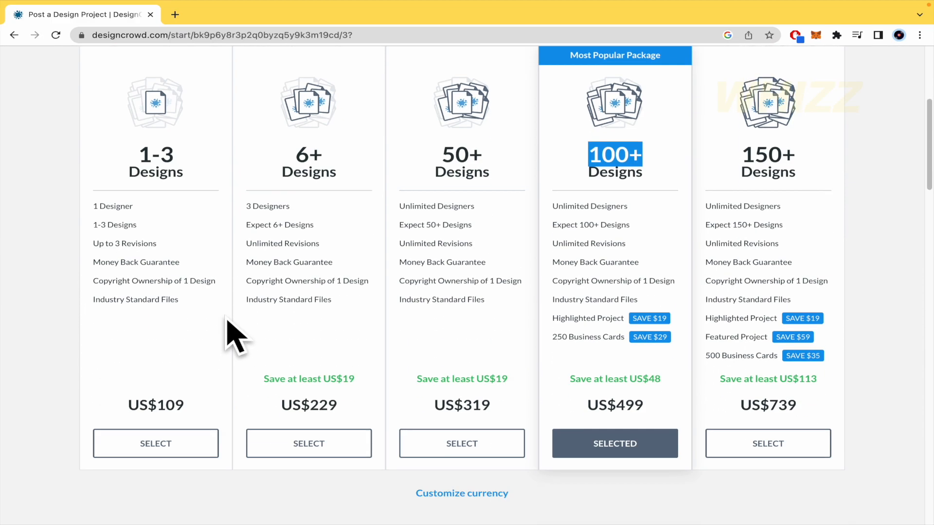
scroll(422, 318, "up", 6)
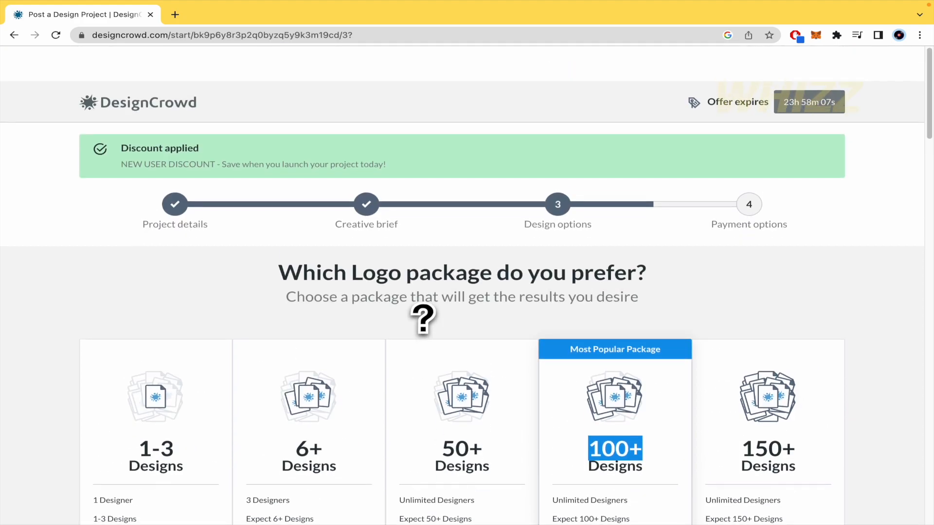
scroll(423, 319, "left", 5)
scroll(422, 318, "left", 3)
scroll(422, 318, "left", 5)
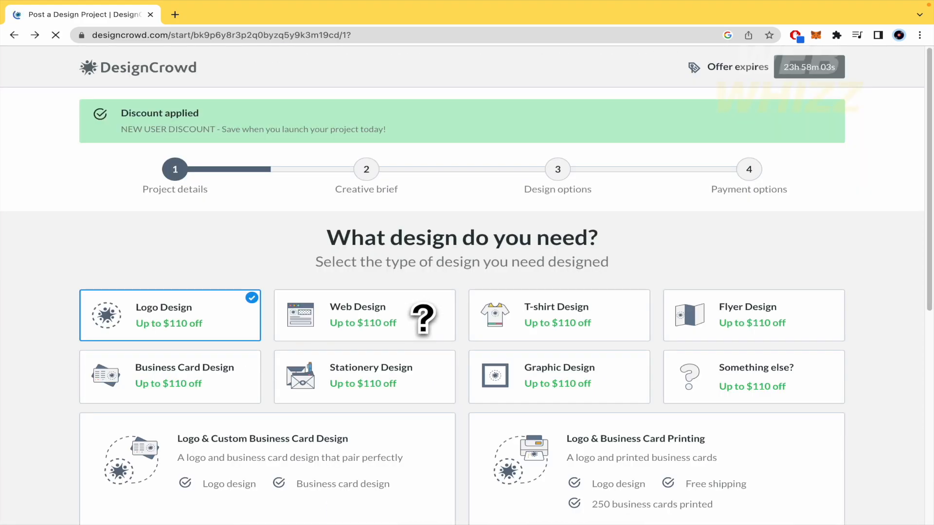
- Return to the DesignCrowd homepage through the Back history and log out via My Account
right_click(13, 35)
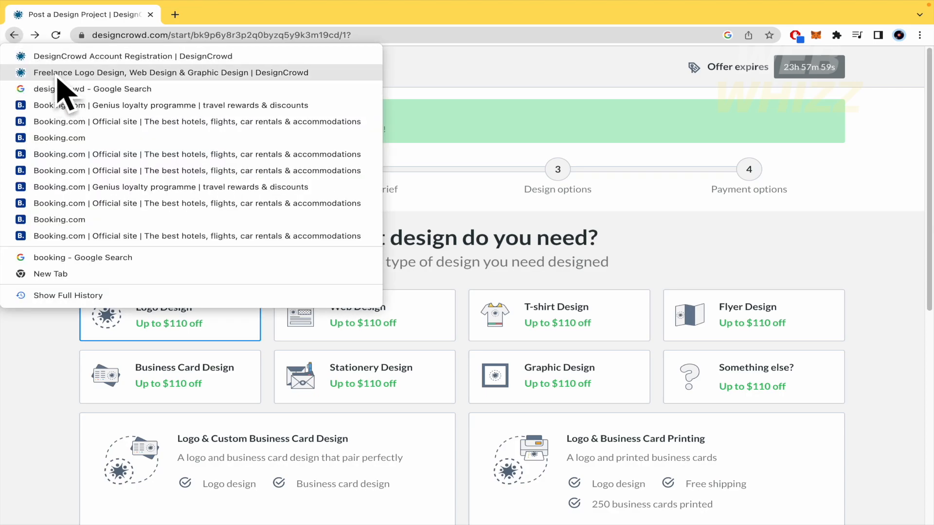
left_click(58, 77)
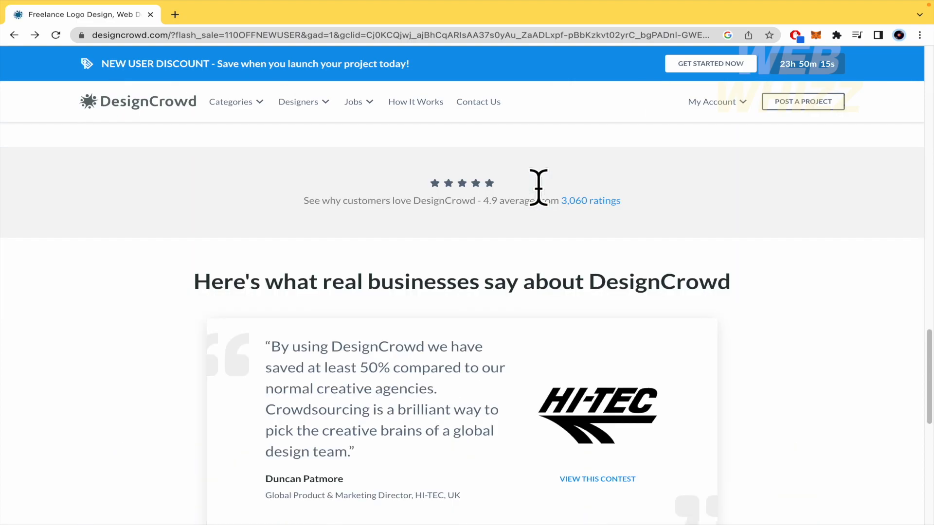
left_click(735, 108)
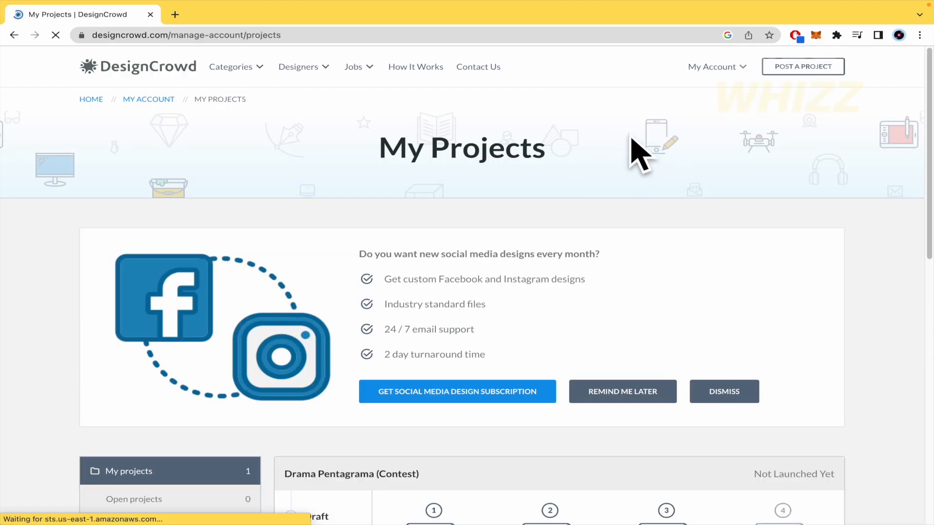
left_click(595, 166)
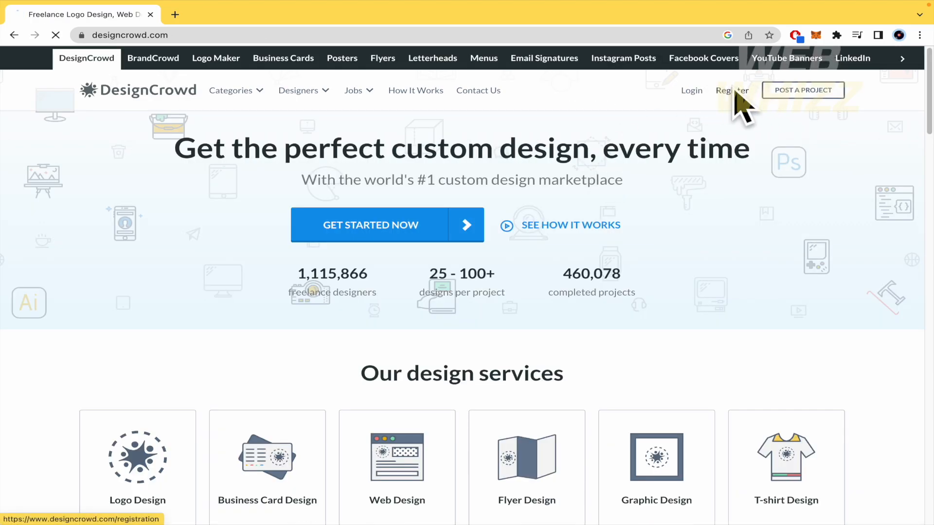
- Open Register and enter a first name plus the suggested e-mail address
left_click(735, 91)
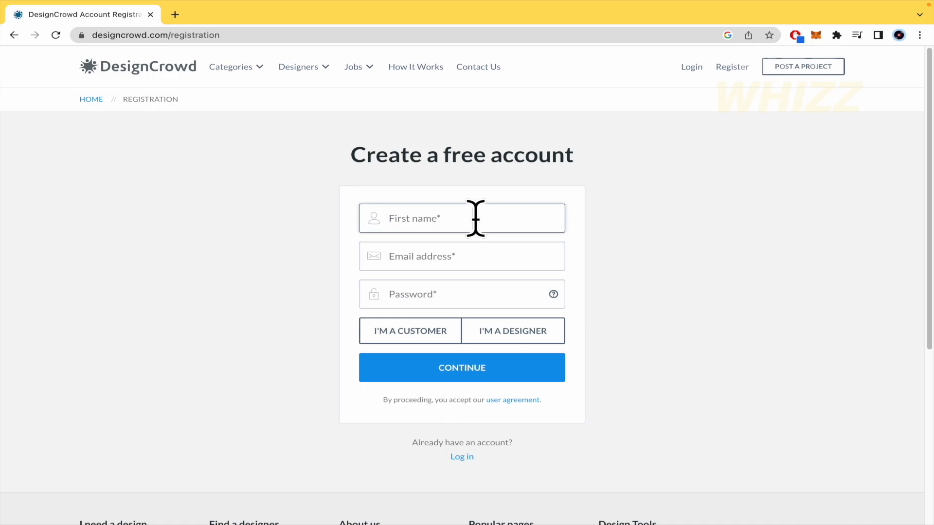
type("Sebastian")
key("Tab")
type("mu")
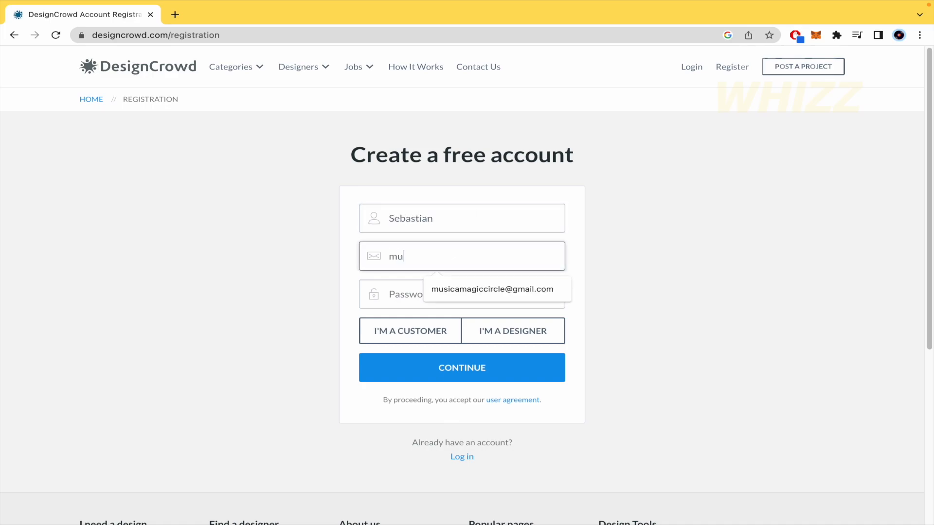
left_click(497, 289)
- Enter a password, choose the I'M A DESIGNER role and submit the registration
left_click(480, 288)
type("M")
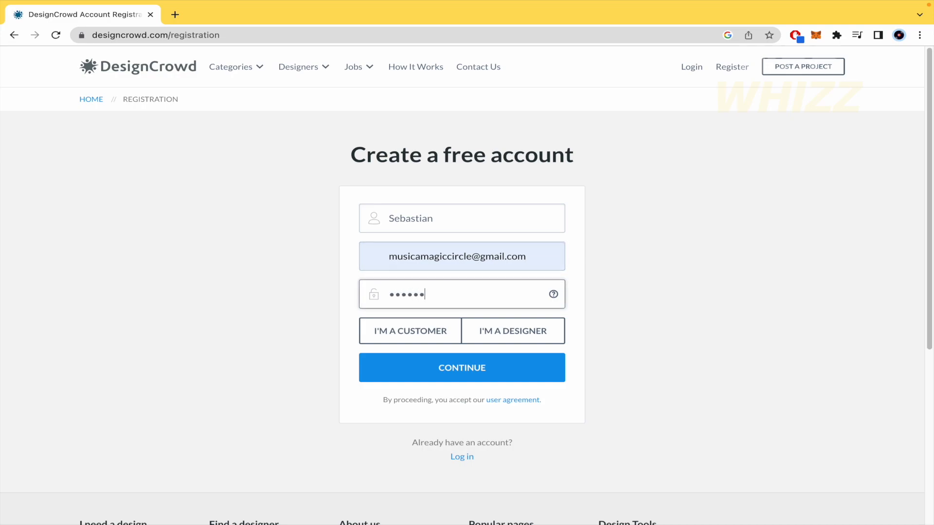
left_click(523, 335)
left_click(509, 370)
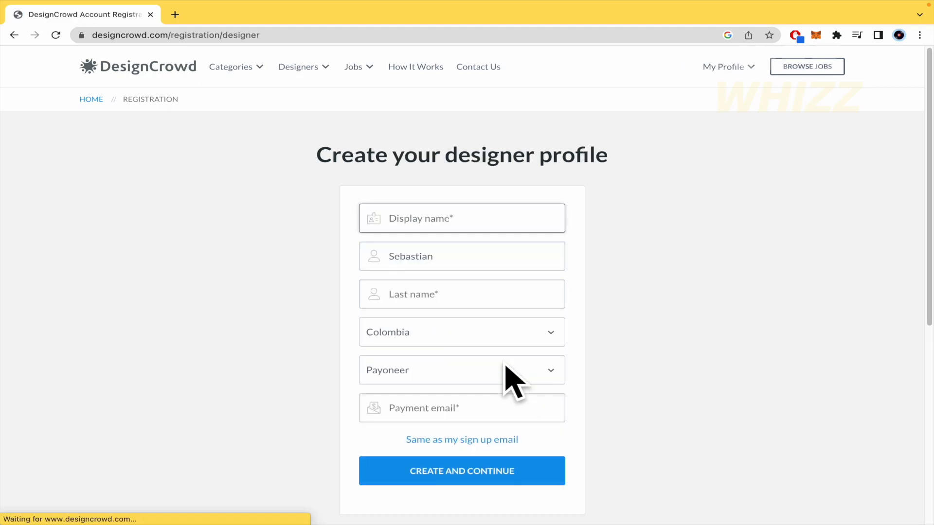
- Enter the designer's full name and keep Colombia as the country
scroll(498, 244, "down", 2)
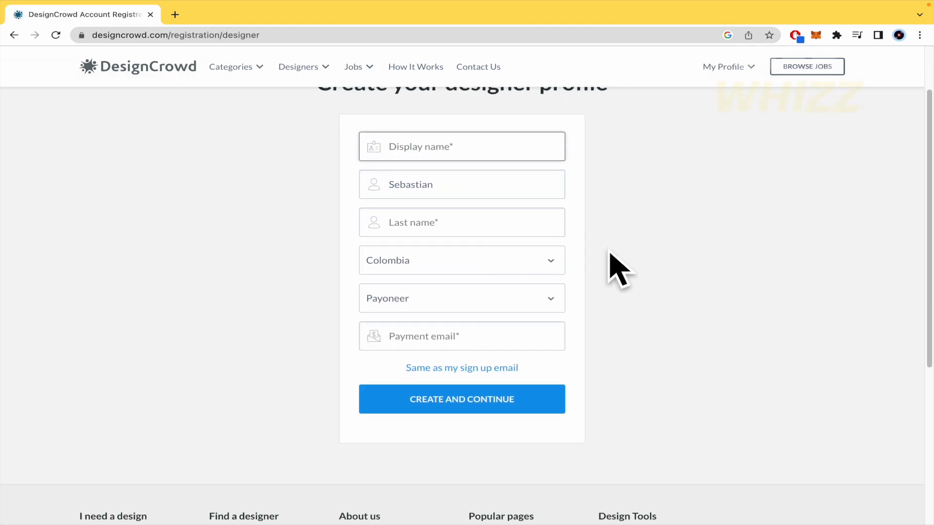
scroll(614, 267, "up", 1)
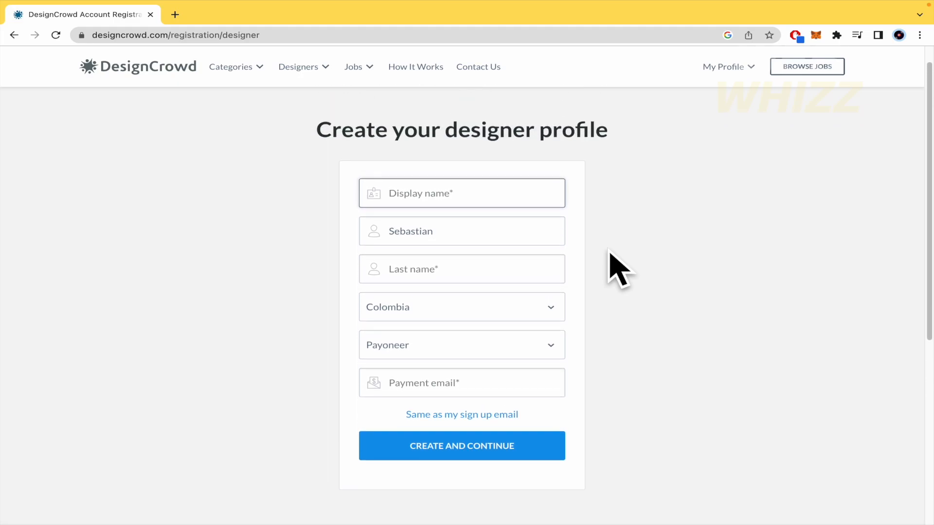
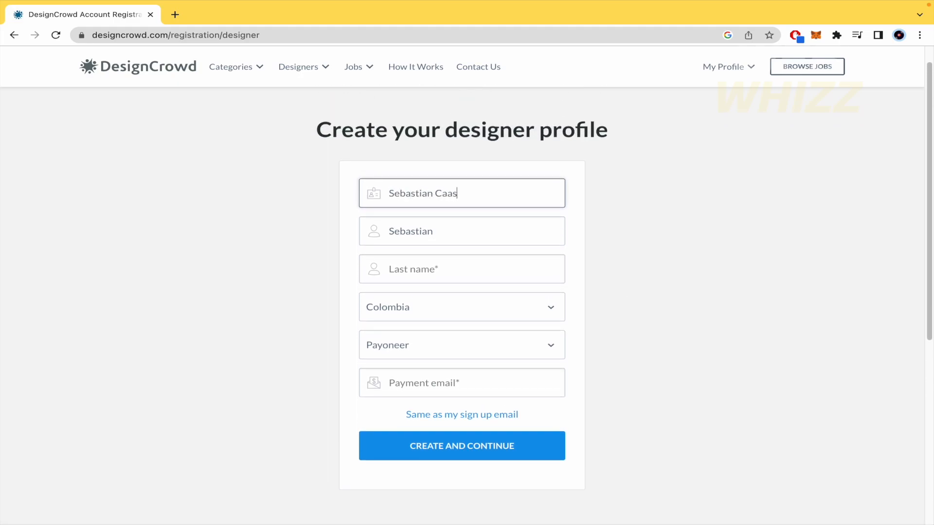
scroll(699, 323, "down", 2)
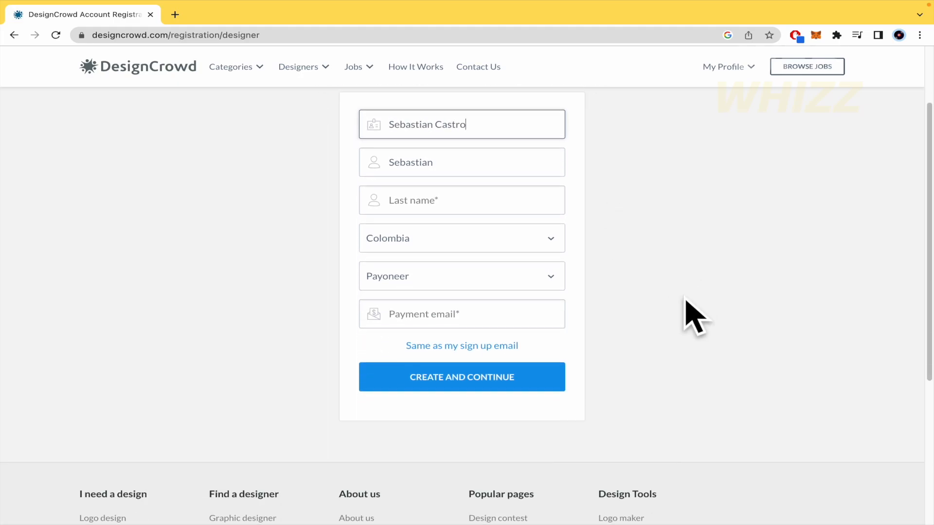
left_click(534, 230)
left_click(534, 238)
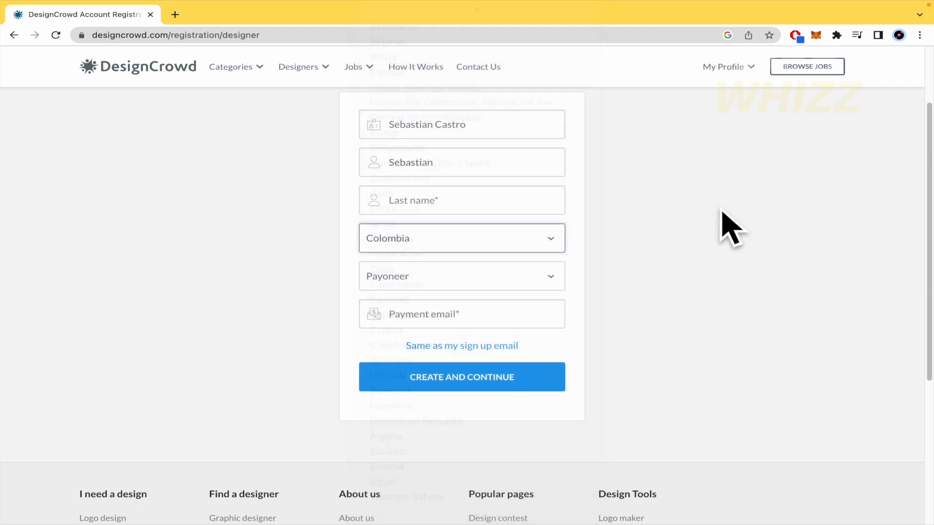
- Choose PayPal as the payment method, fill in the payment e-mail address, and create the account
left_click(509, 278)
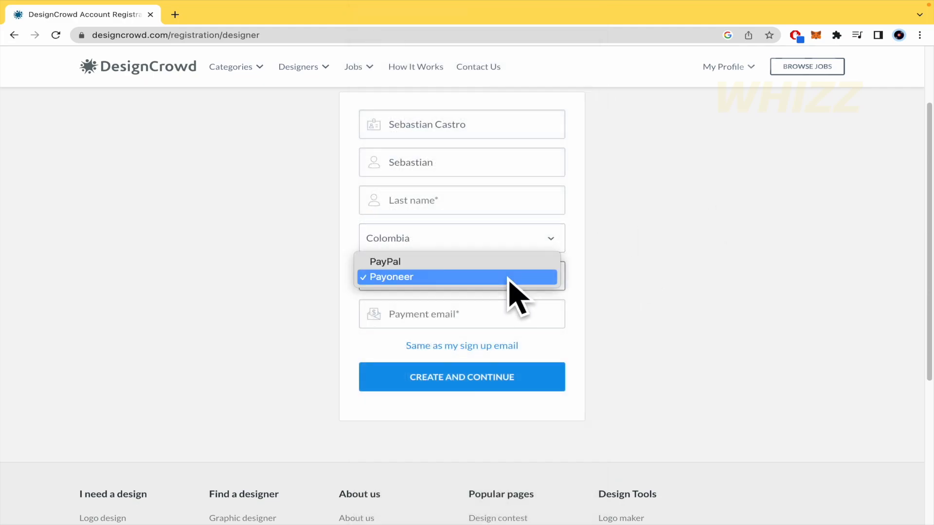
left_click(489, 263)
left_click(488, 313)
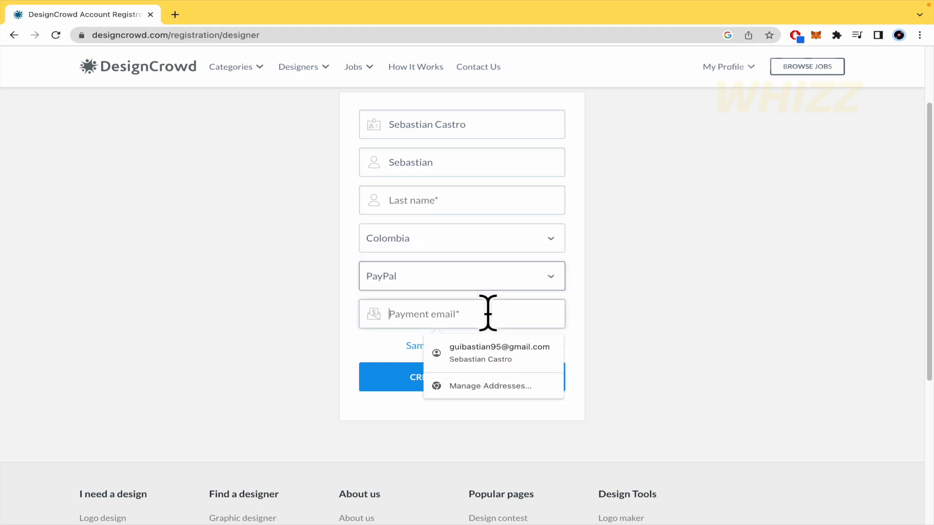
left_click(494, 352)
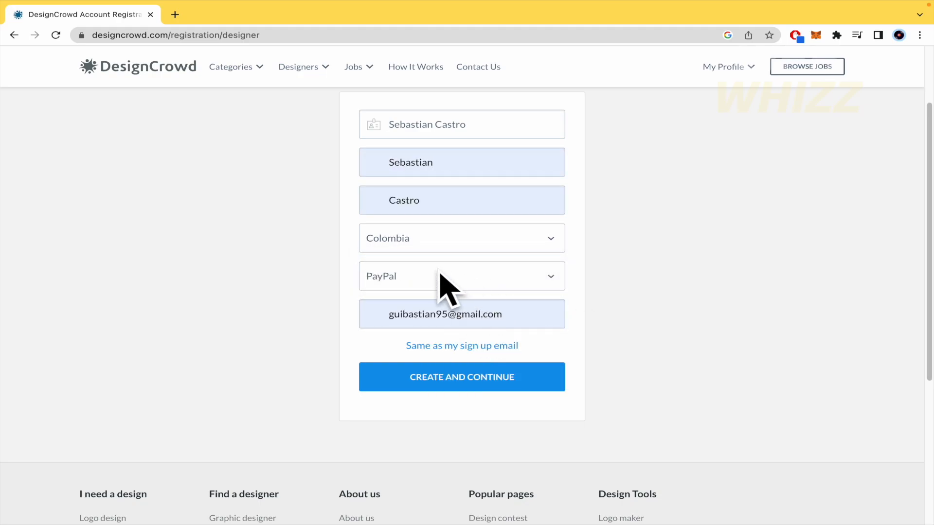
double_click(438, 314)
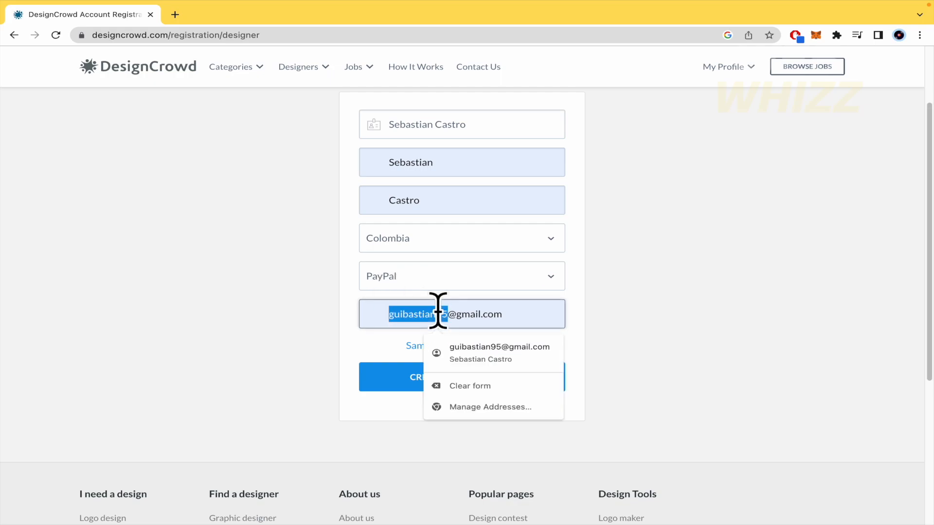
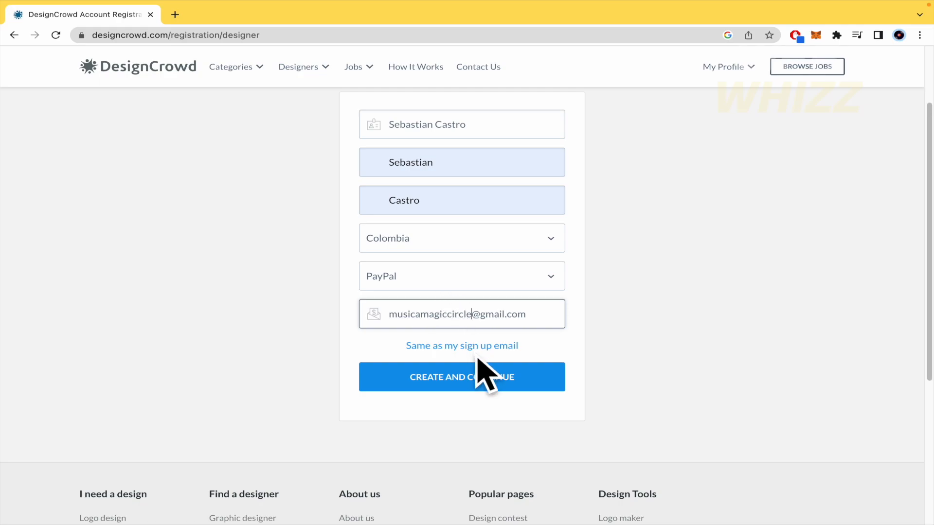
left_click(477, 373)
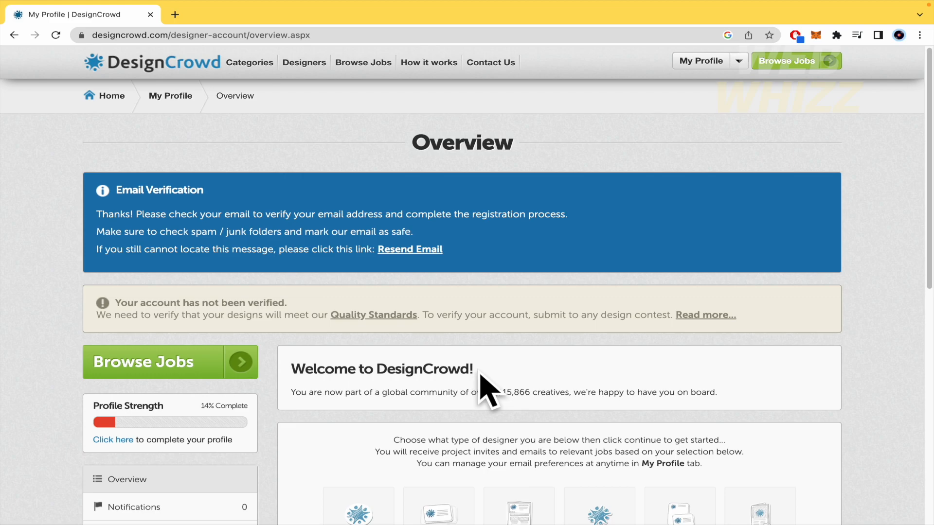
- Pick Logo as the design skill and scroll down to the five Recommended Jobs
scroll(478, 376, "down", 5)
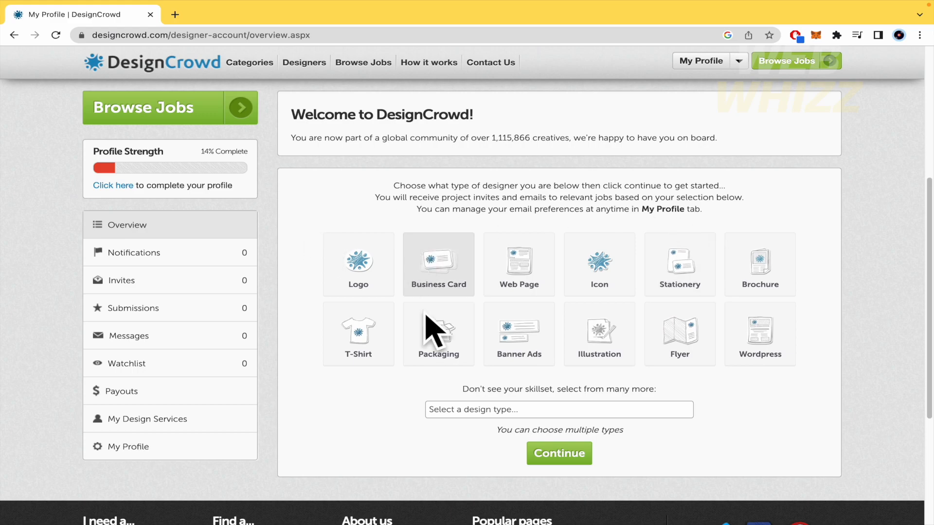
left_click(357, 280)
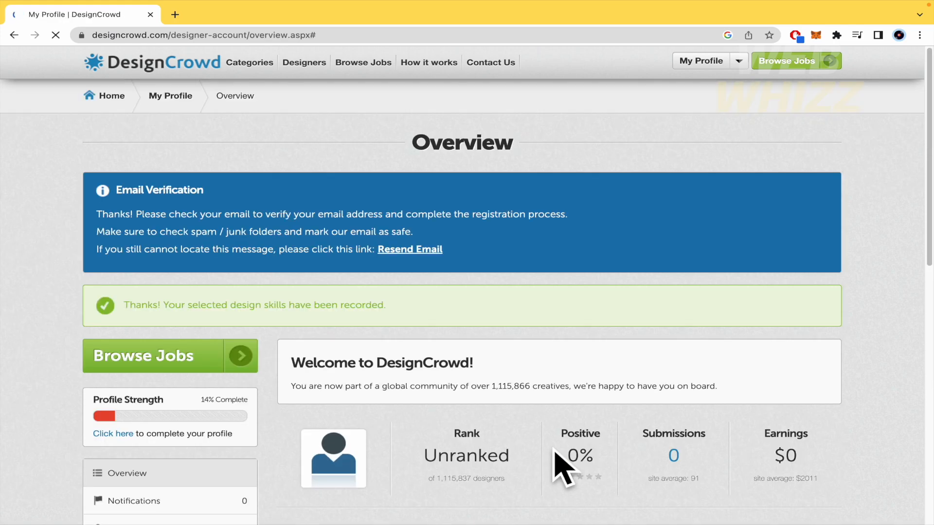
scroll(557, 459, "down", 4)
scroll(556, 452, "down", 5)
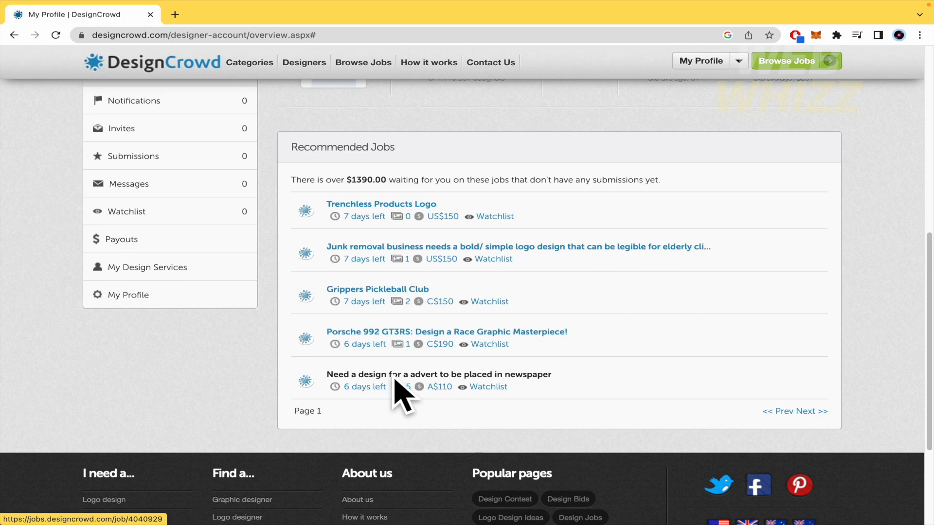
- Open the 'Need a design for a advert to be placed in newspaper' brief and highlight its designs and designers counts
left_click(342, 377)
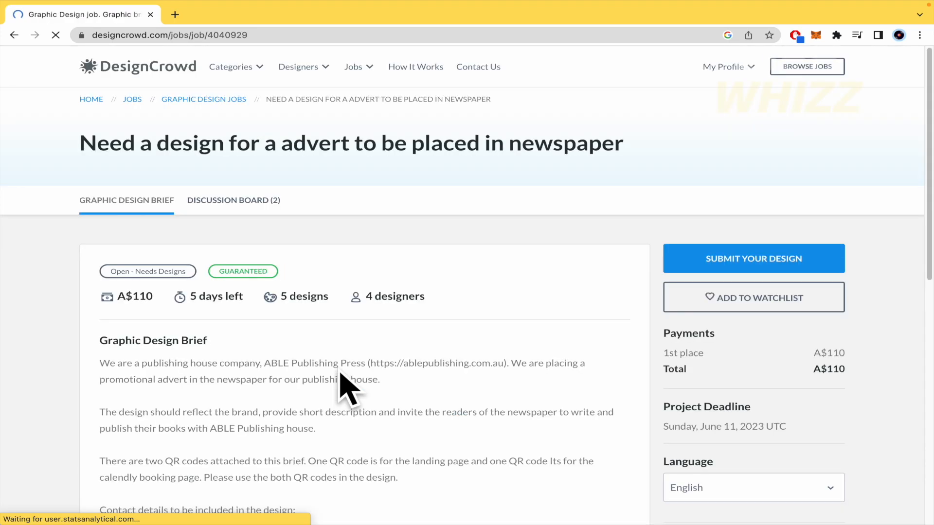
scroll(481, 377, "down", 2)
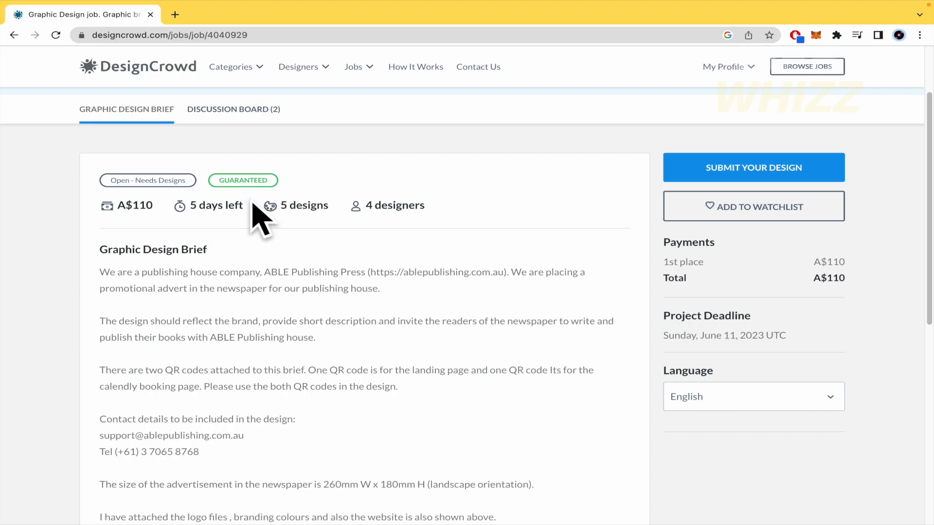
left_click_drag(263, 205, 446, 209)
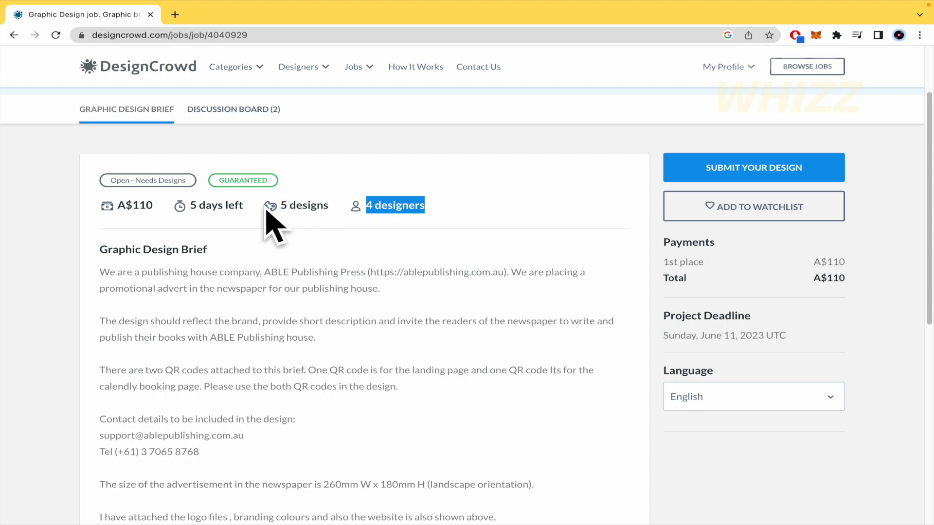
left_click(311, 238)
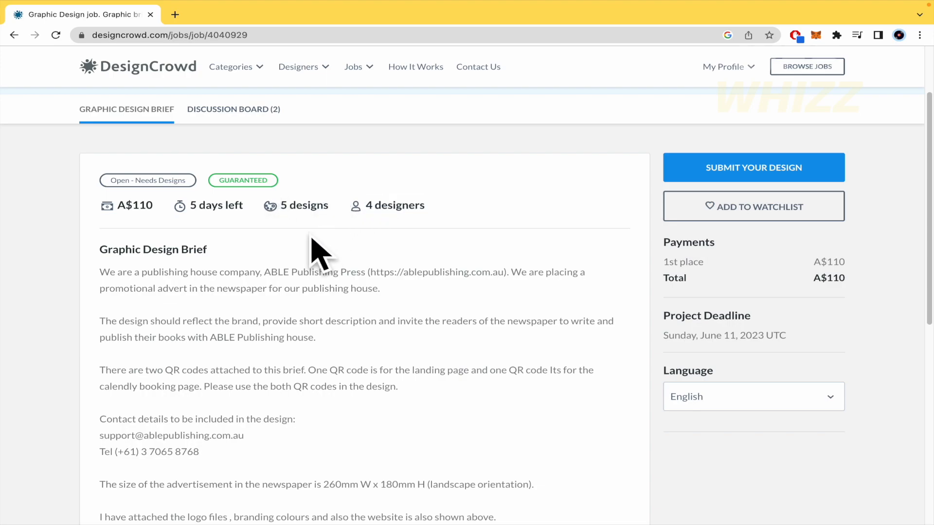
- Scroll through the rest of the newspaper advert brief, then go back to the previous page
scroll(354, 351, "down", 2)
scroll(360, 366, "down", 1)
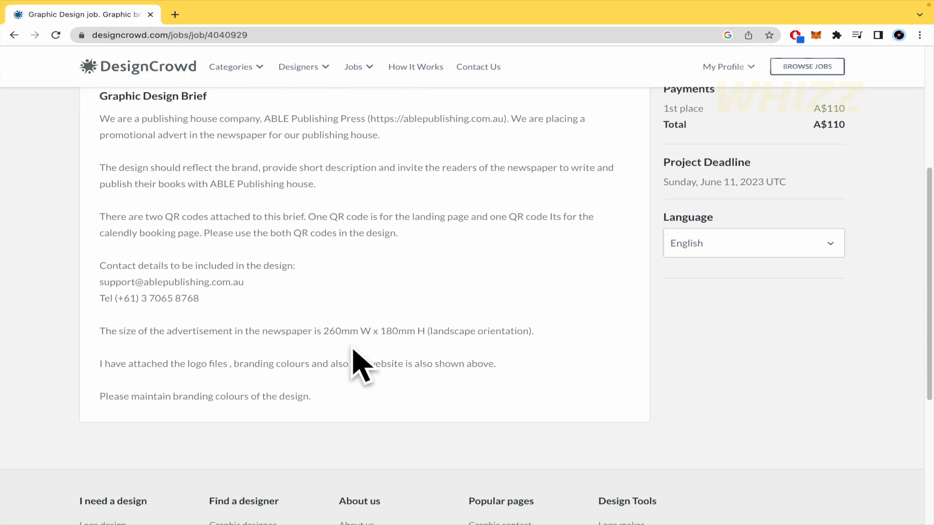
scroll(360, 366, "up", 2)
scroll(354, 352, "down", 5)
scroll(354, 351, "up", 7)
scroll(354, 351, "down", 2)
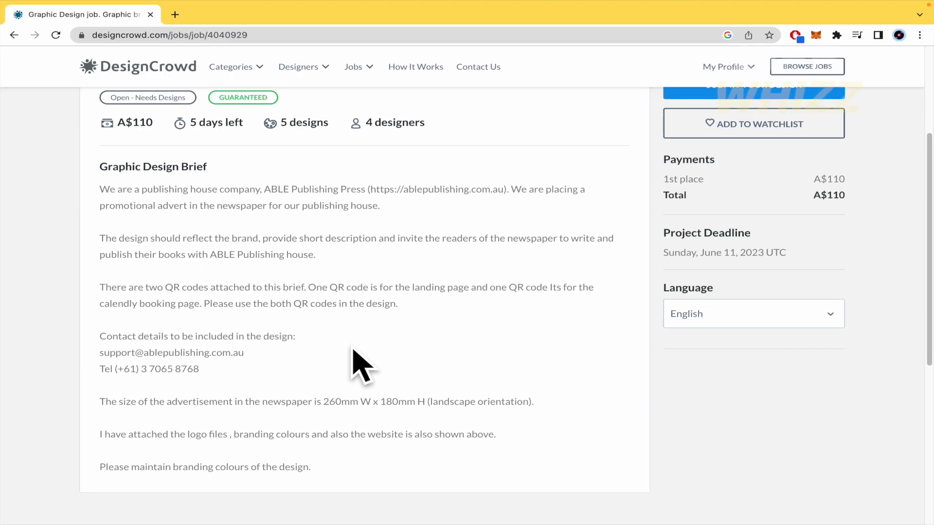
scroll(353, 350, "up", 3)
key("alt+Left")
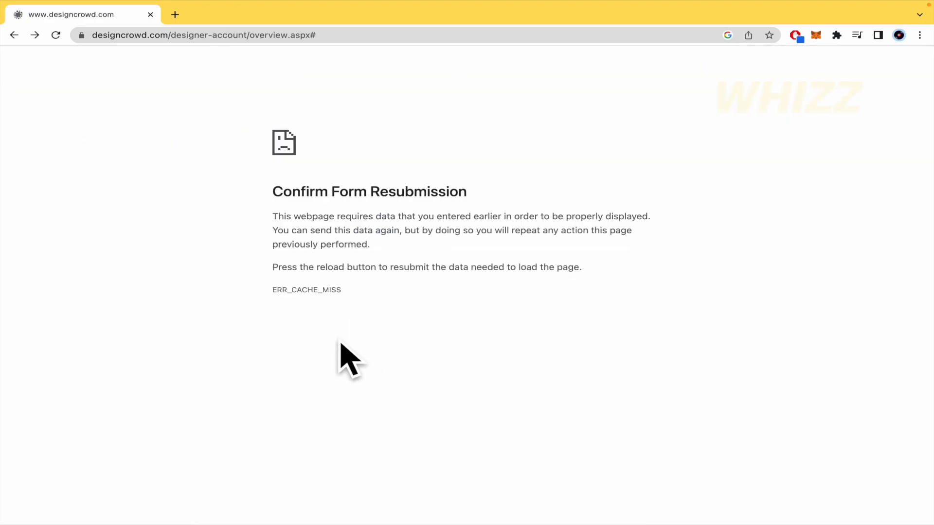
- Return to the profile overview and dismiss the recommendation survey popup
key("alt+Left")
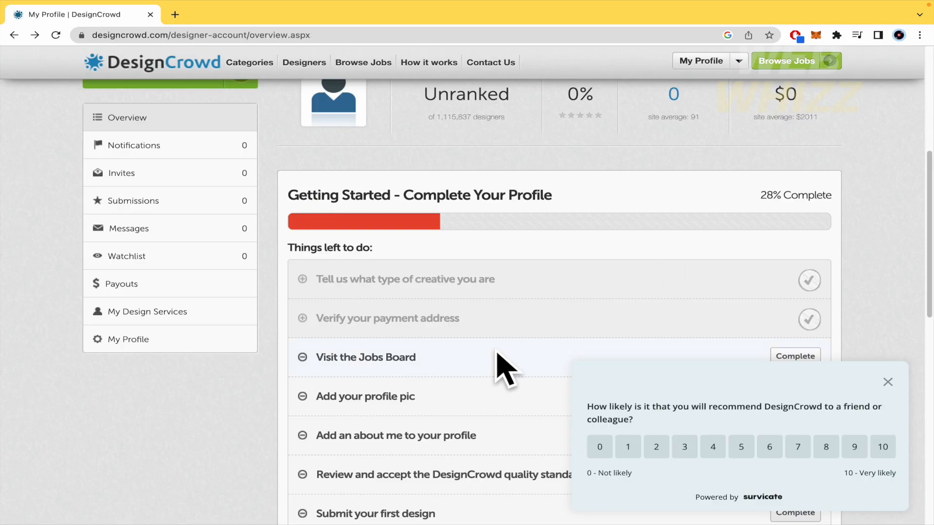
scroll(506, 370, "up", 5)
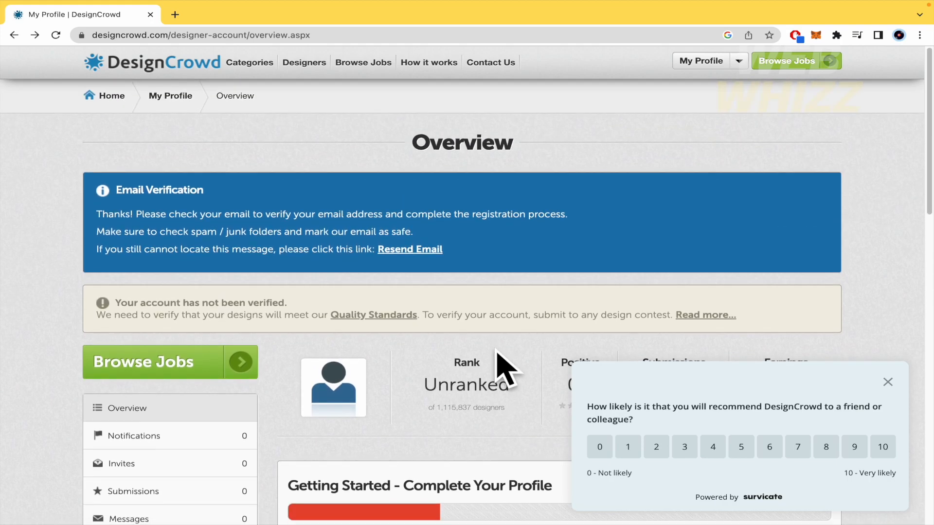
left_click(887, 382)
scroll(856, 408, "down", 6)
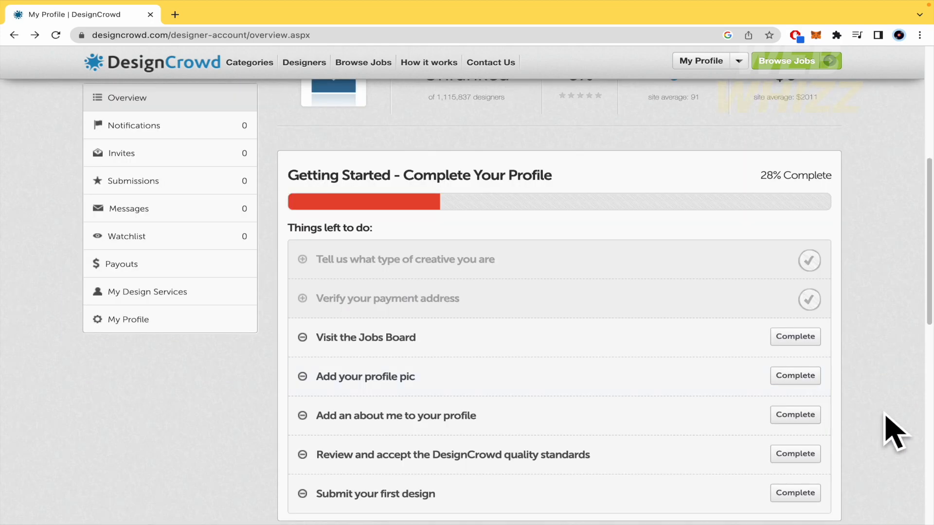
scroll(894, 432, "down", 4)
scroll(605, 209, "up", 1)
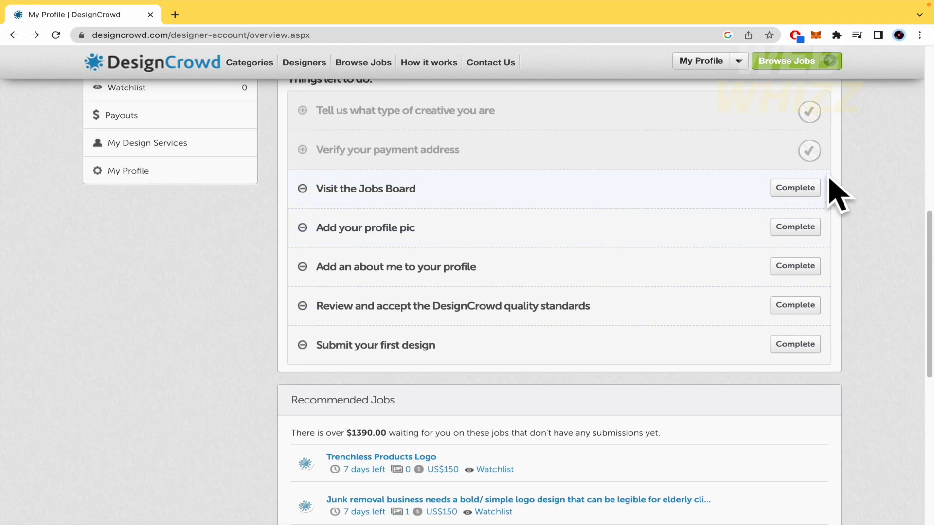
- Complete the Visit the Jobs Board step and scroll through the 282 open design jobs
left_click(805, 189)
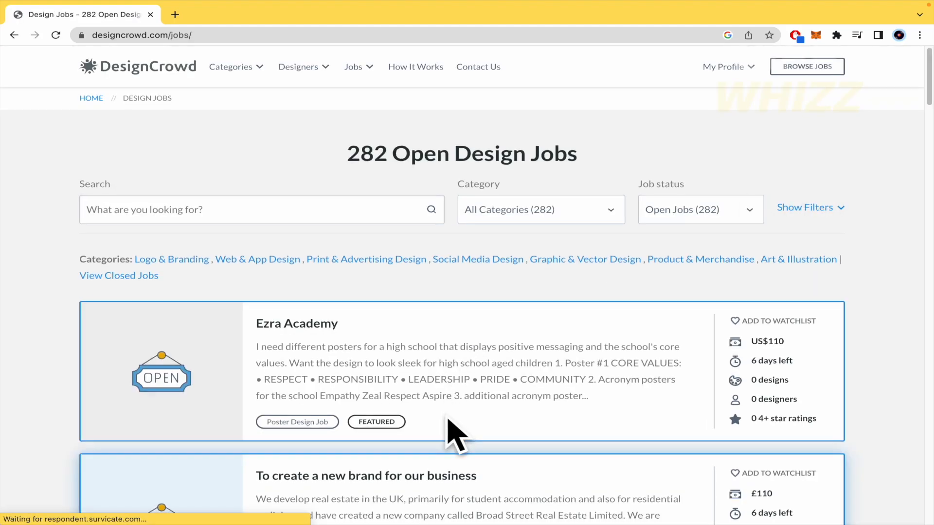
scroll(709, 365, "down", 5)
scroll(674, 313, "down", 4)
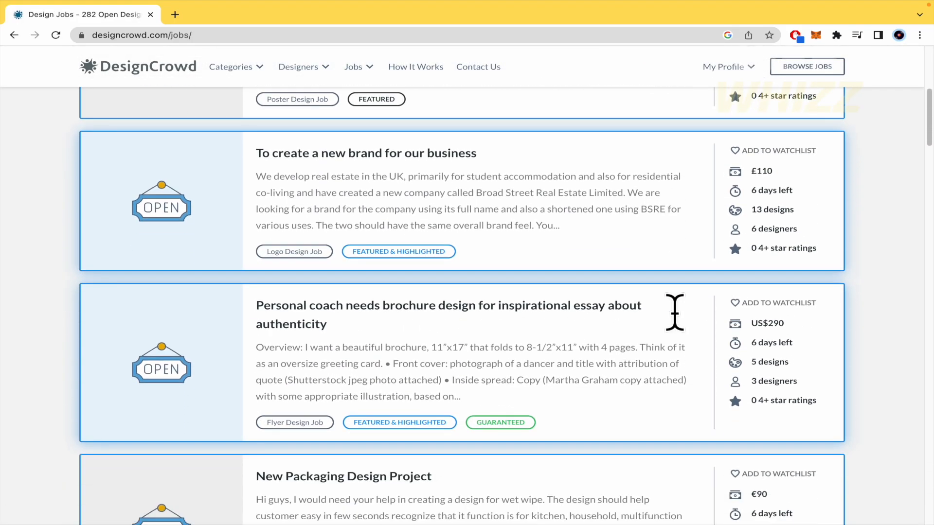
scroll(681, 327, "down", 2)
scroll(744, 246, "up", 2)
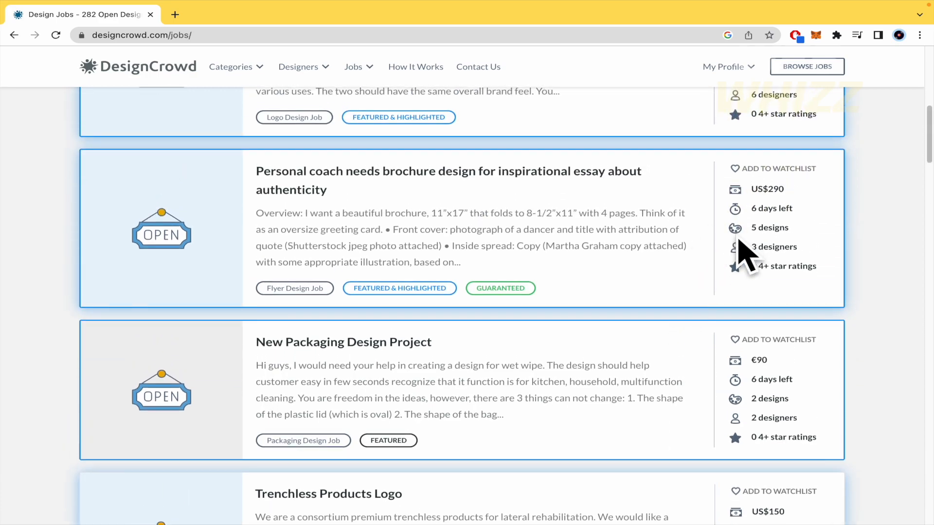
scroll(684, 310, "down", 5)
scroll(686, 311, "down", 15)
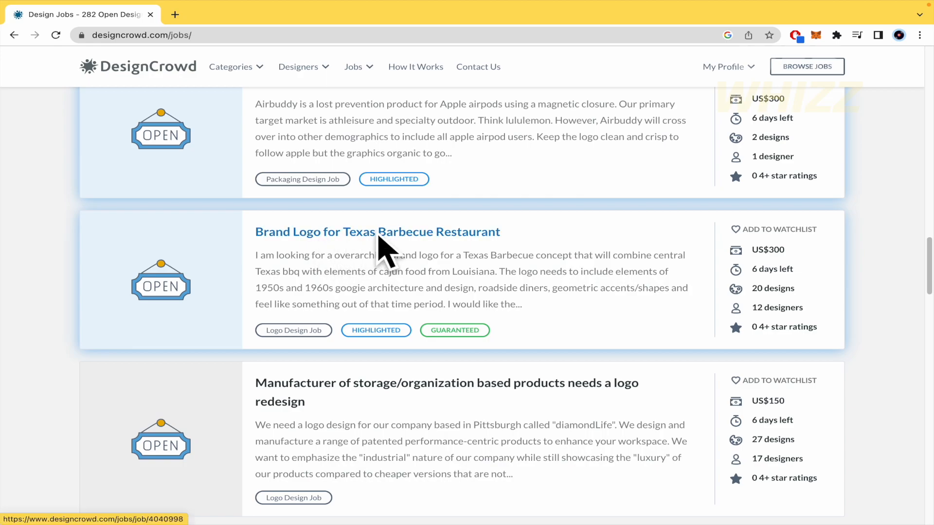
- Scroll the Texas Barbecue brief to its Payments section and highlight the 1st place prize row
scroll(411, 375, "down", 10)
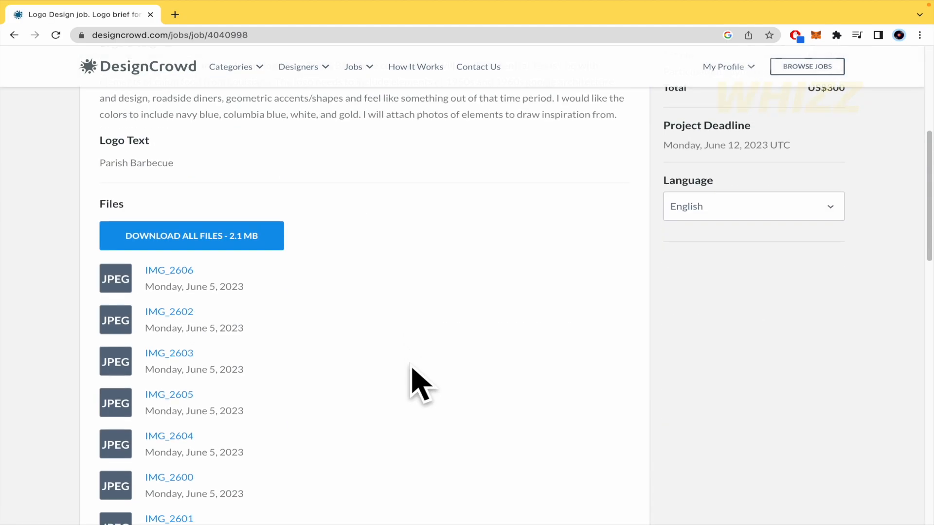
scroll(411, 369, "down", 12)
scroll(411, 368, "up", 19)
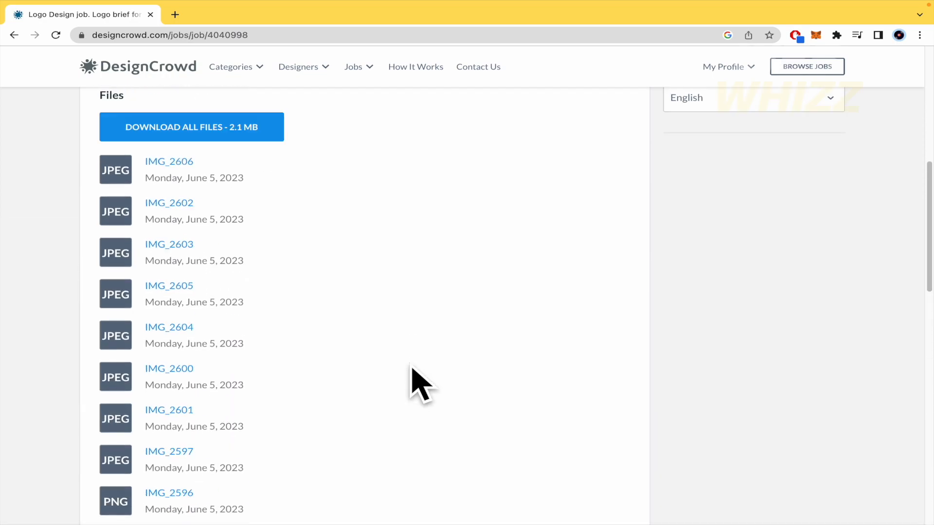
scroll(411, 368, "up", 4)
scroll(411, 368, "down", 2)
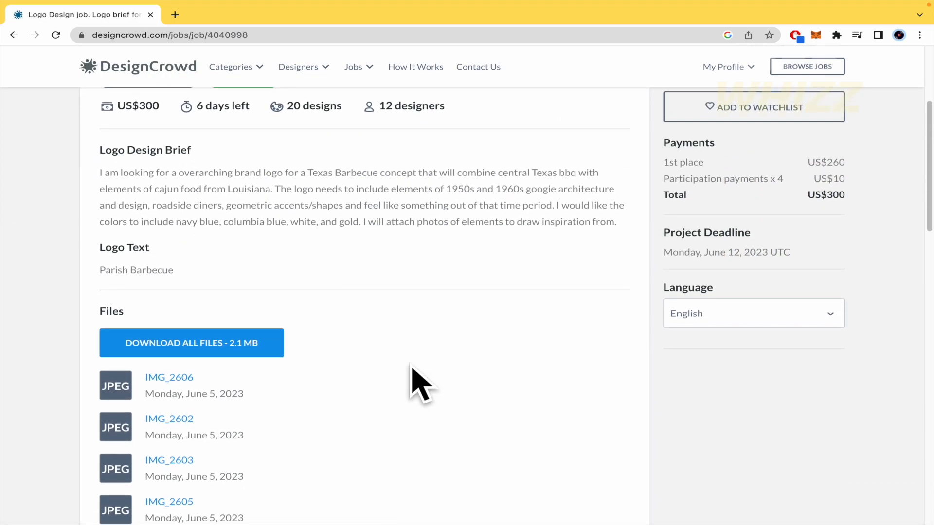
scroll(421, 385, "up", 2)
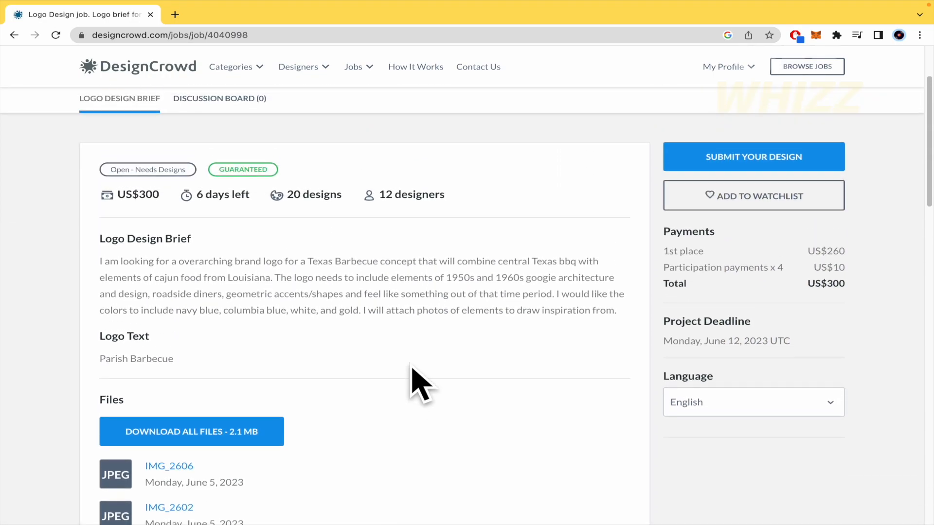
scroll(412, 370, "down", 1)
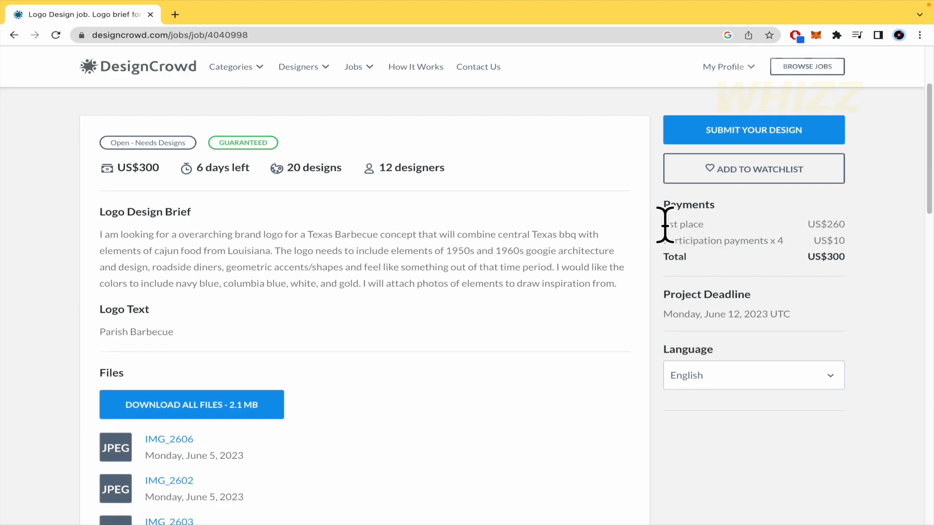
left_click_drag(663, 224, 860, 224)
left_click(866, 226)
- Highlight the participation payments line, its US$10 amount, and the US$260 1st place prize
left_click_drag(664, 242, 800, 249)
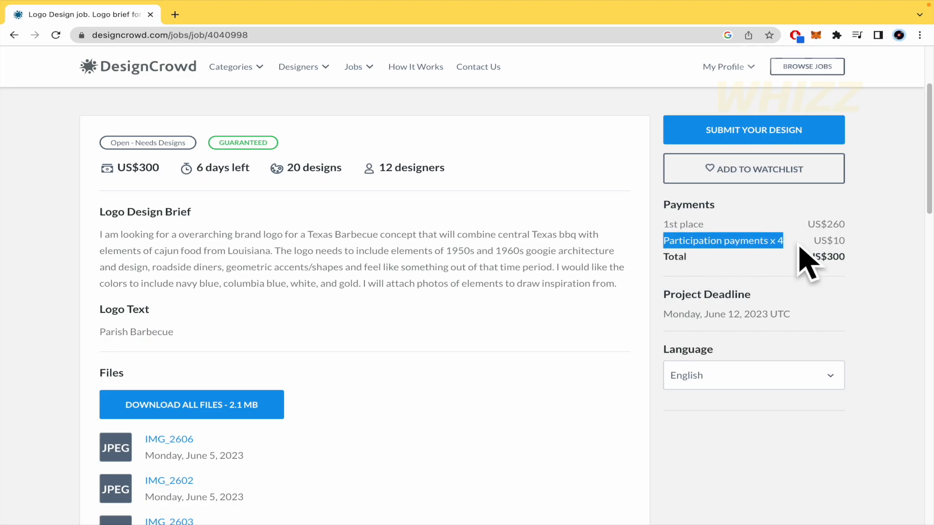
left_click(883, 240)
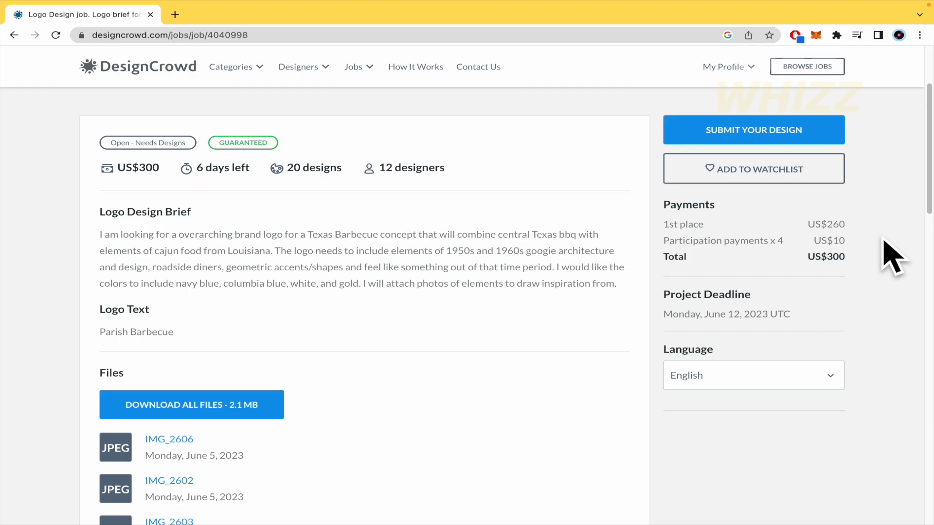
left_click_drag(847, 240, 813, 241)
scroll(472, 428, "down", 3)
scroll(471, 427, "up", 2)
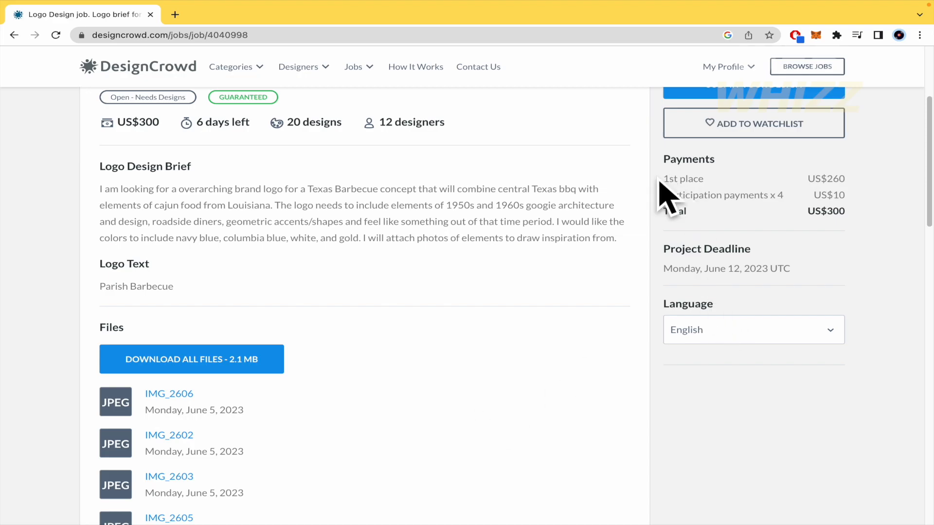
left_click_drag(665, 182, 811, 177)
- Download the IMG_2605 reference image, view it enlarged in Preview, then return to the brief
scroll(463, 388, "down", 3)
scroll(463, 387, "down", 3)
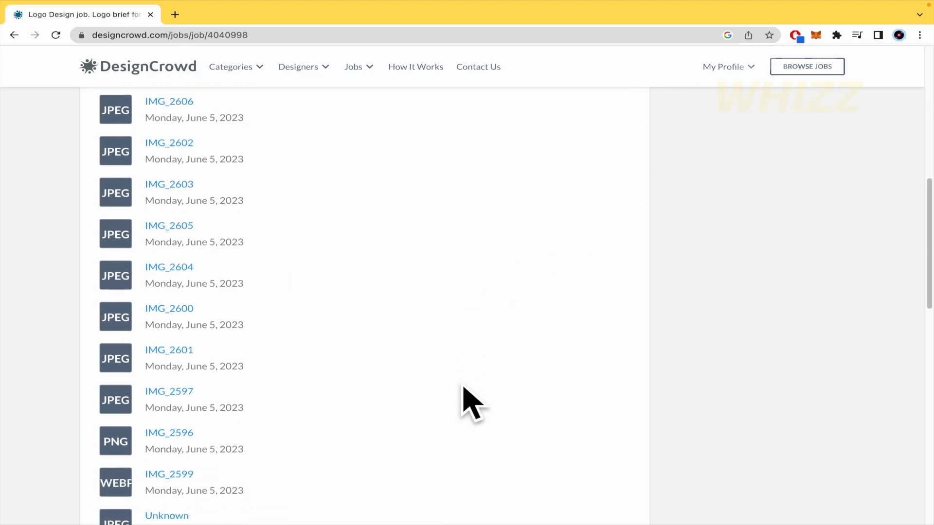
middle_click(189, 220)
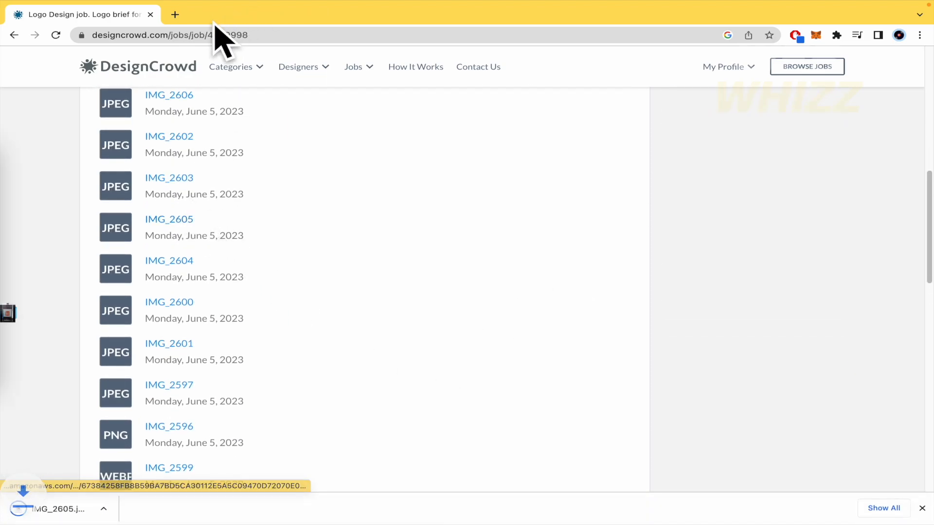
left_click(90, 518)
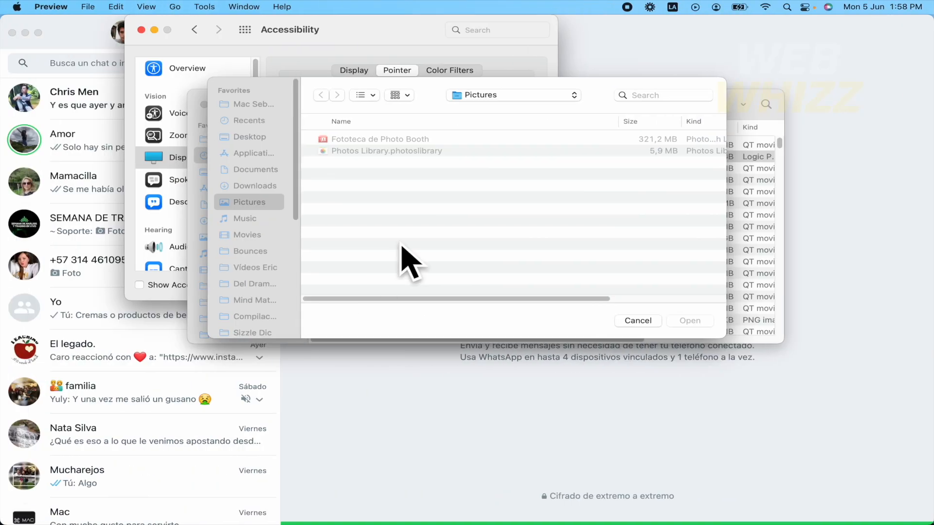
left_click_drag(427, 183, 929, 466)
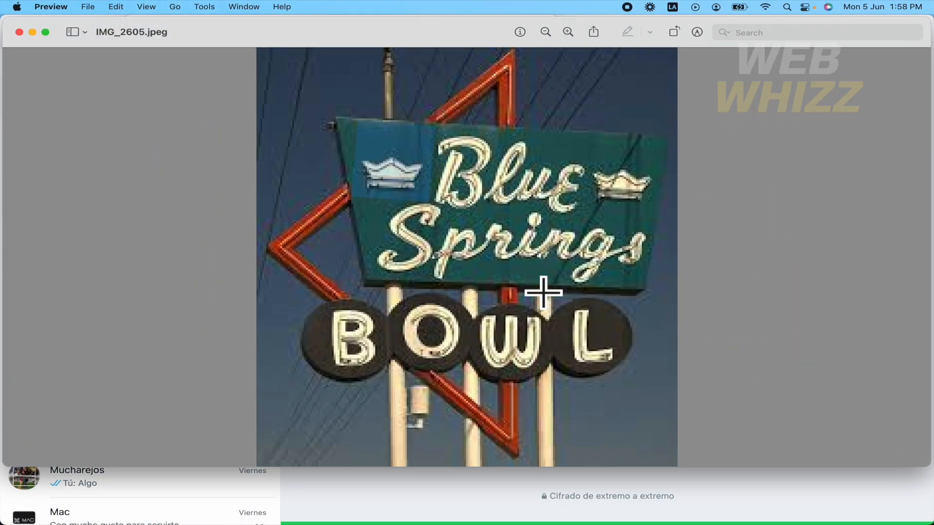
key("super+Tab")
- Leave the Texas Barbecue brief and return to the open jobs list
scroll(267, 319, "down", 8)
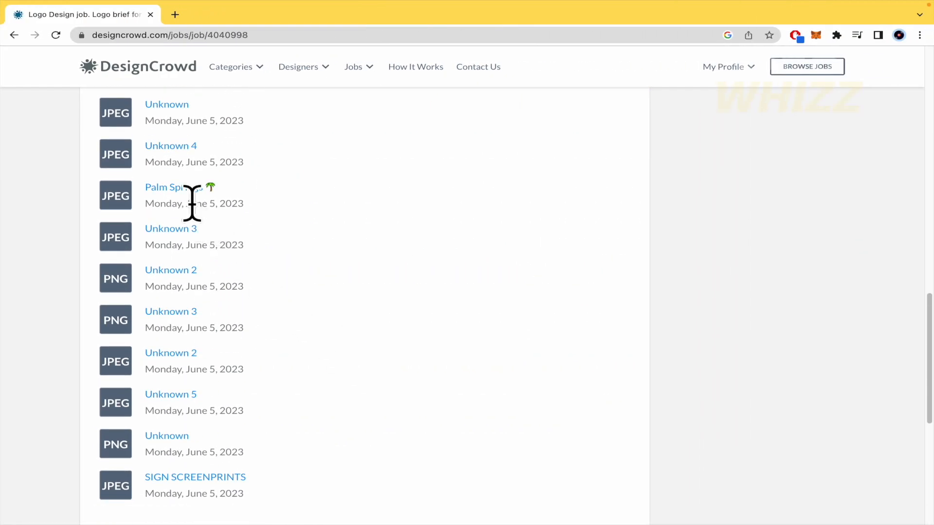
scroll(317, 251, "down", 5)
scroll(317, 251, "up", 15)
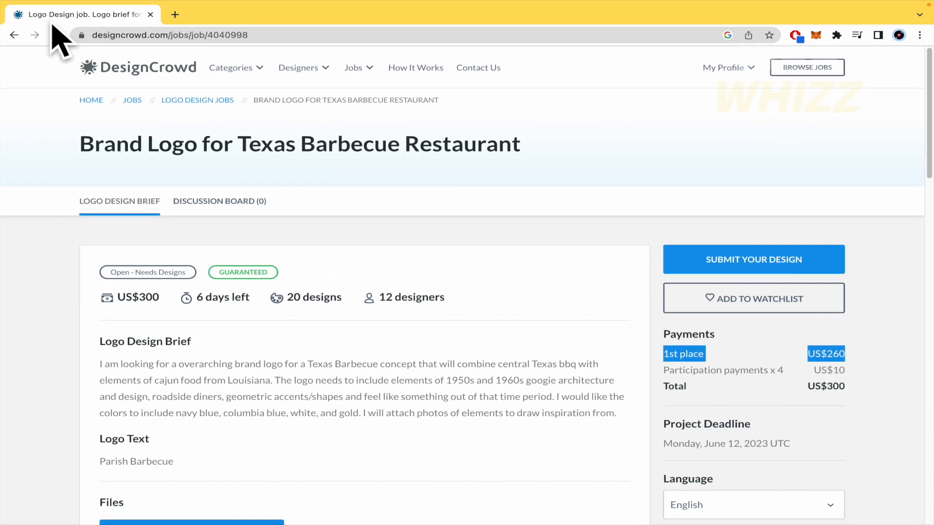
left_click(14, 36)
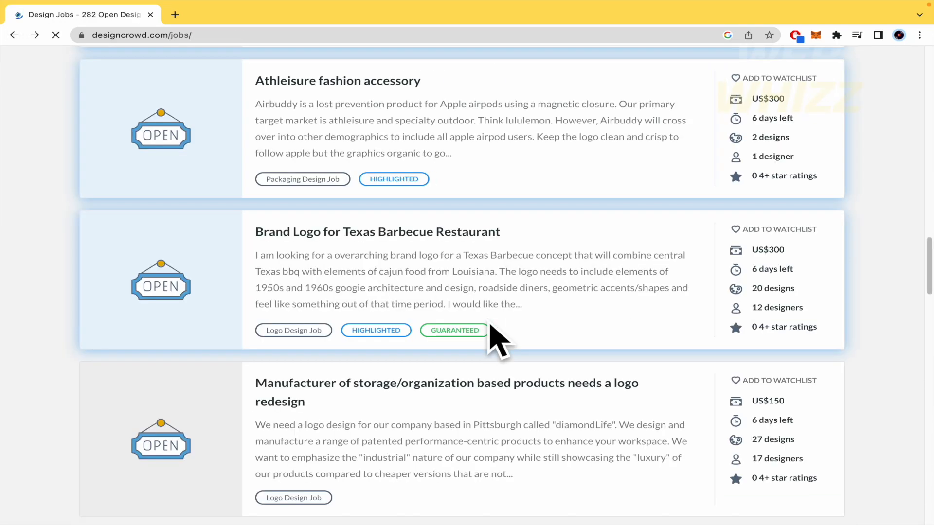
scroll(496, 341, "up", 5)
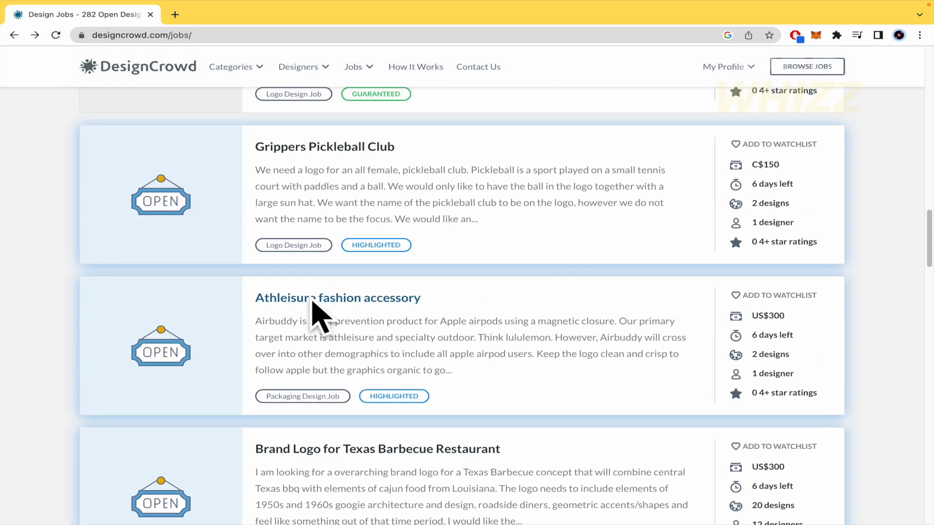
- Review the Athleisure fashion accessory packaging brief, then open the Bitumen Emulsion job from the list
left_click(305, 298)
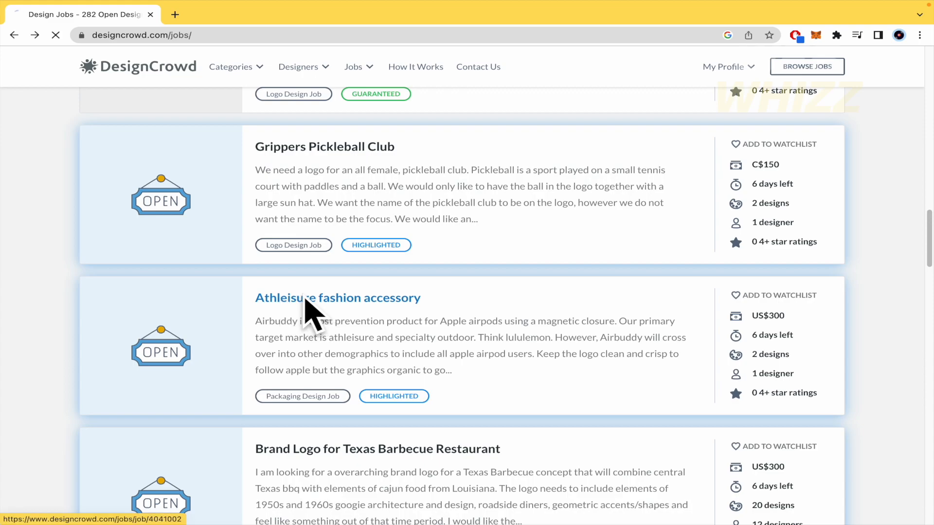
scroll(307, 340, "down", 8)
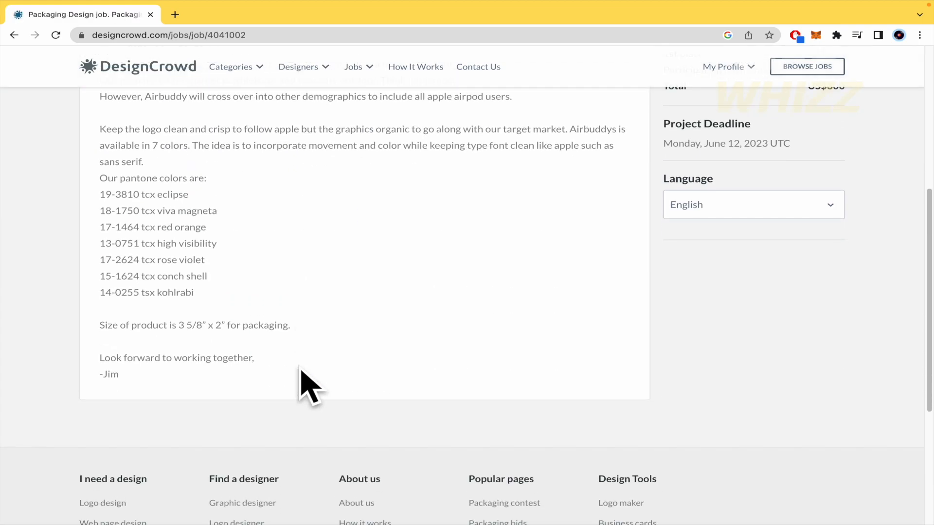
scroll(304, 386, "up", 2)
scroll(304, 385, "left", 5)
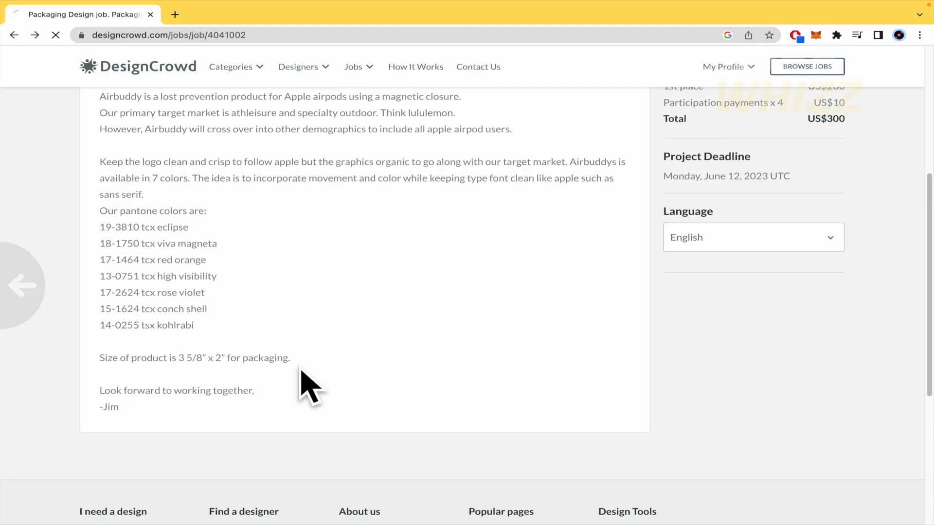
scroll(500, 389, "down", 10)
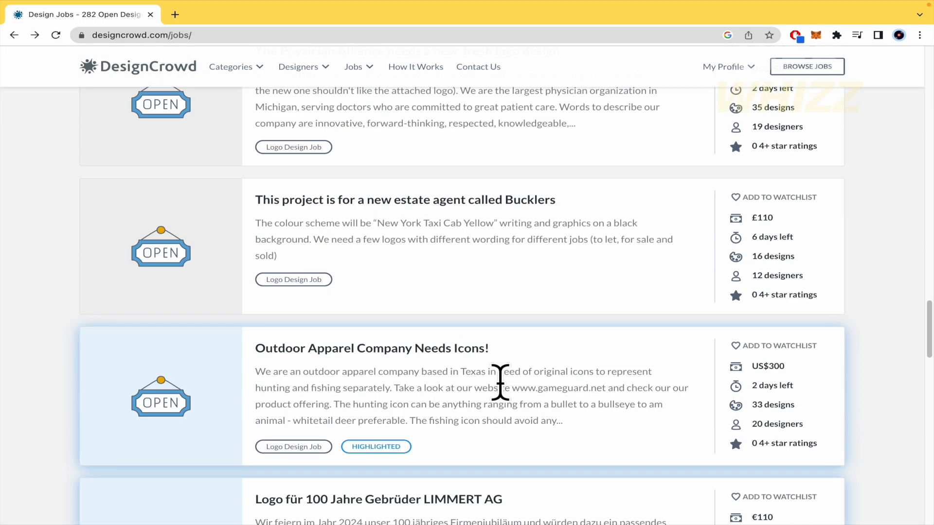
left_click(576, 346)
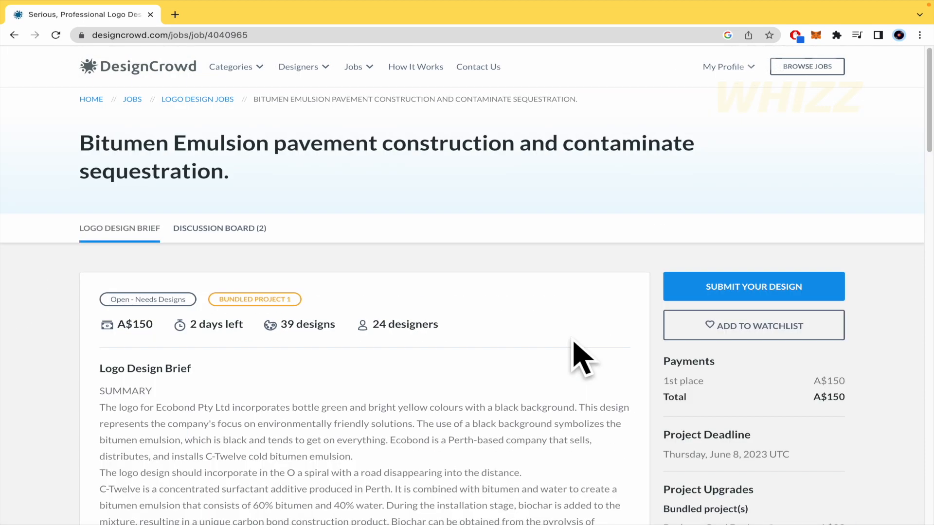
- Highlight the Bitumen Emulsion brief summary and target markets text, then scroll further down
scroll(579, 355, "down", 4)
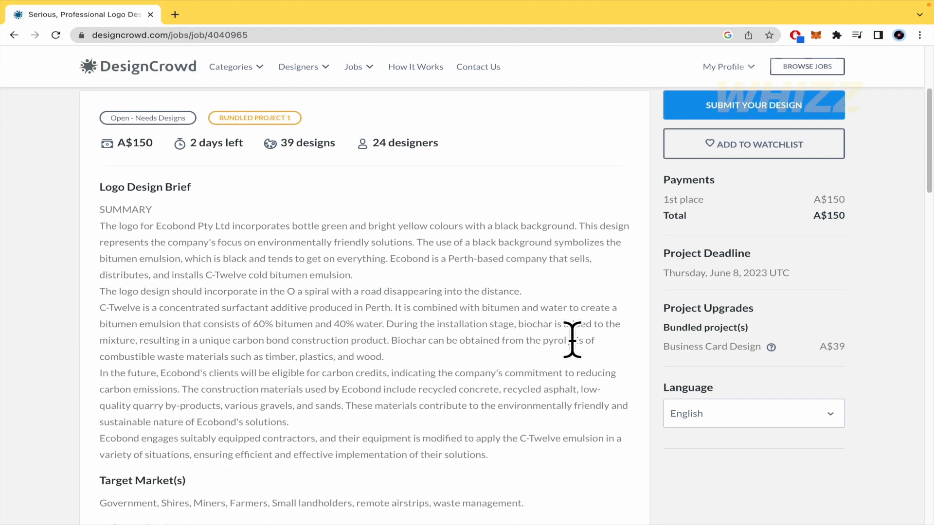
left_click_drag(877, 236, 646, 219)
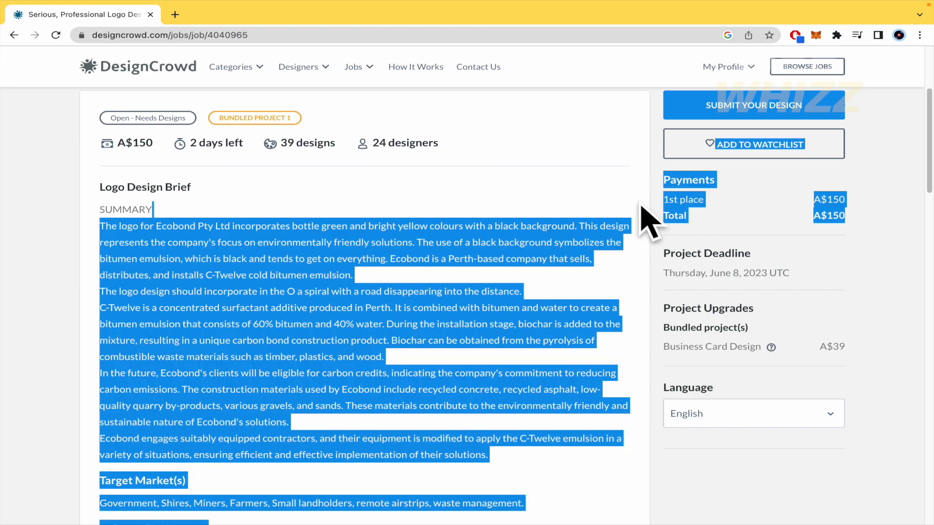
left_click(884, 219)
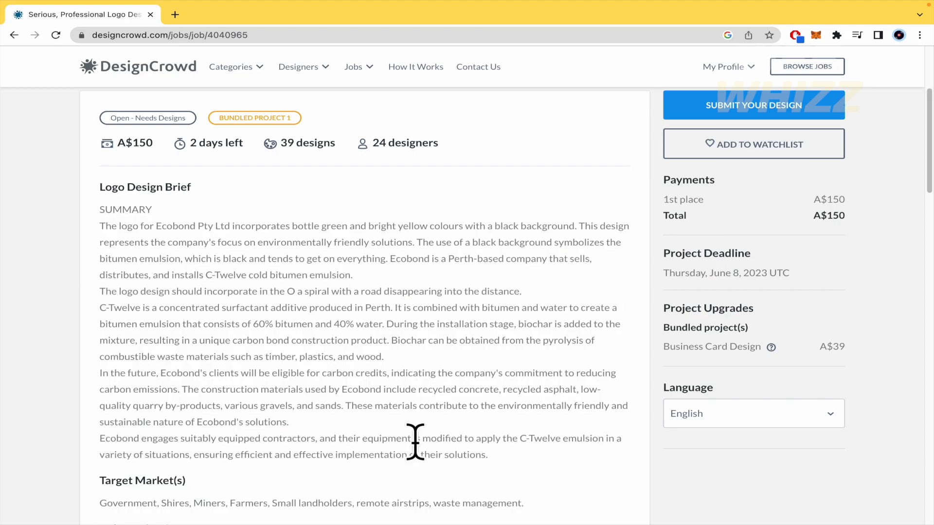
scroll(415, 442, "down", 3)
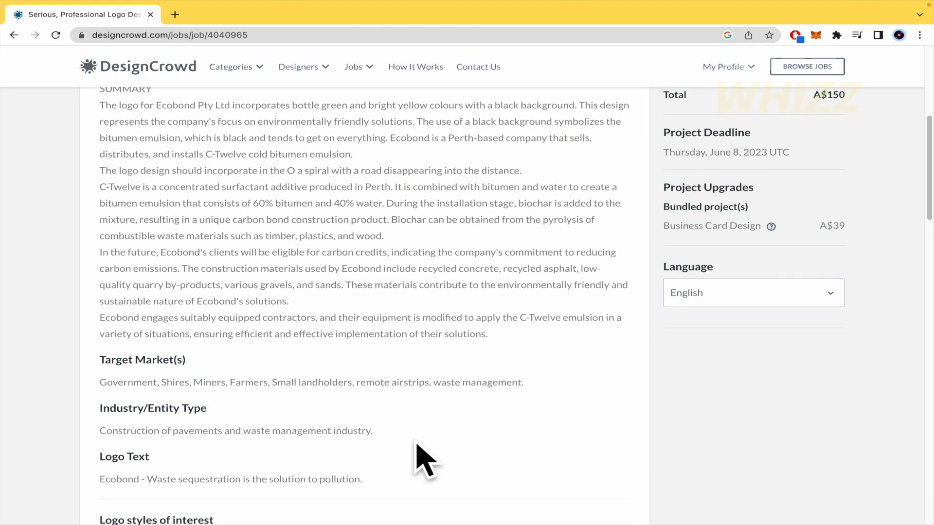
scroll(416, 444, "down", 3)
scroll(417, 444, "down", 6)
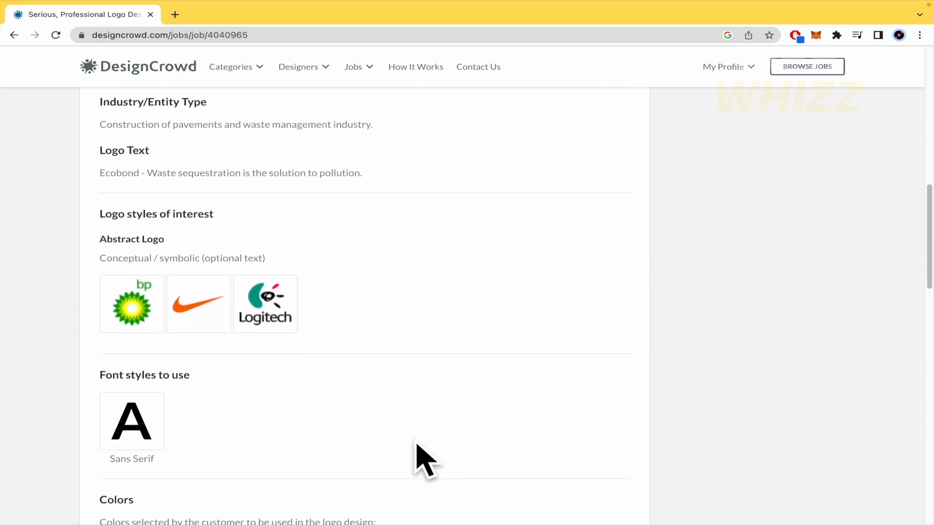
scroll(416, 443, "up", 3)
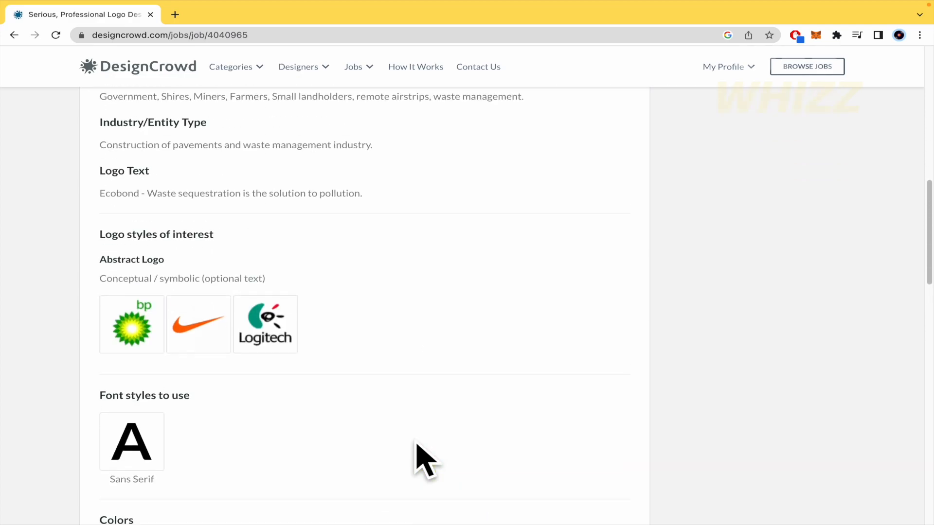
scroll(417, 444, "down", 2)
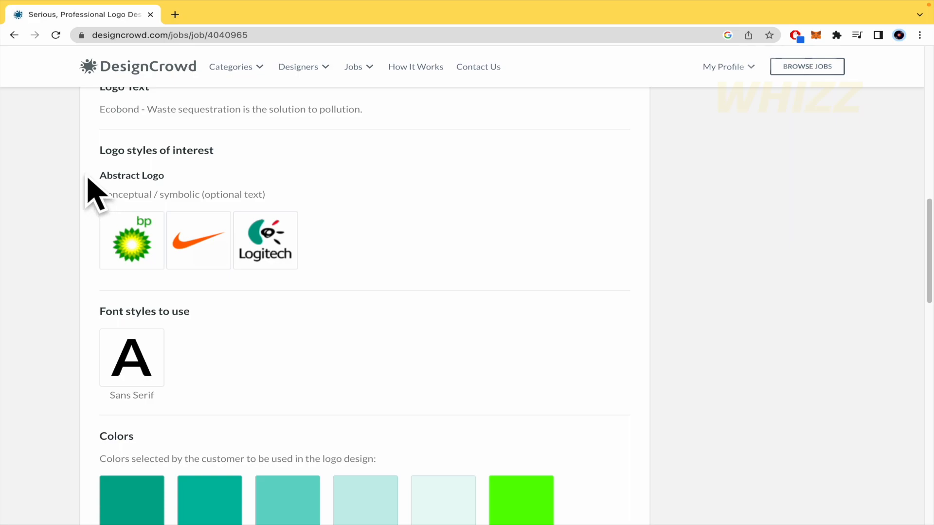
- Highlight the example logo styles, then scroll on to the colour swatches and look-and-feel sliders
left_click_drag(92, 179, 218, 176)
left_click_drag(406, 250, 104, 261)
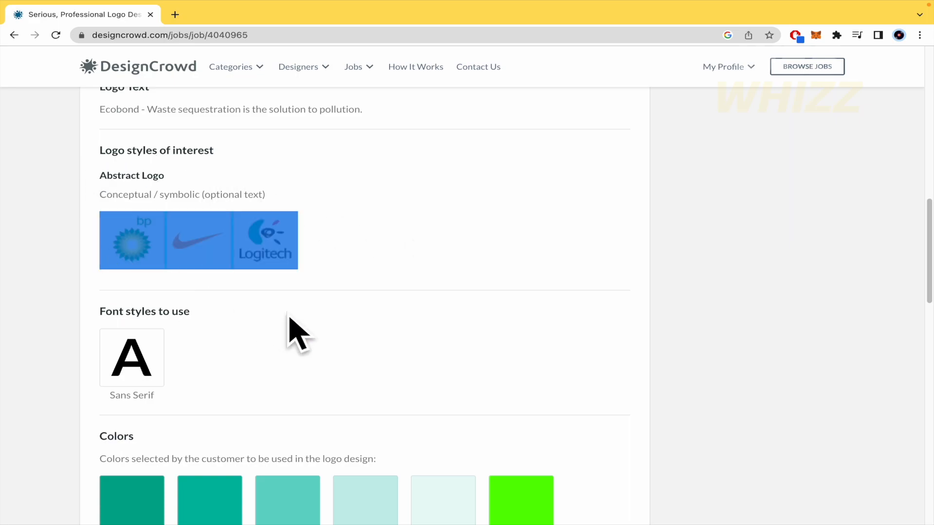
scroll(318, 336, "down", 3)
left_click(311, 323)
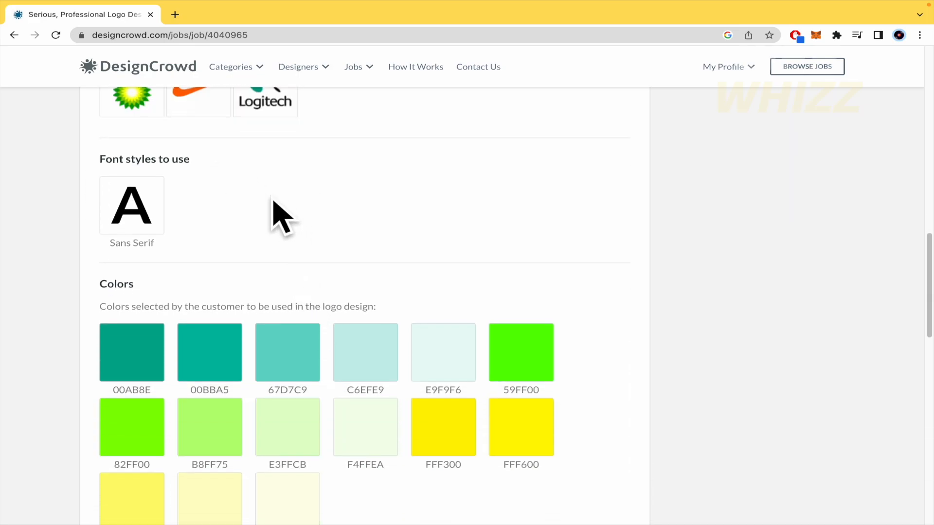
scroll(275, 207, "down", 3)
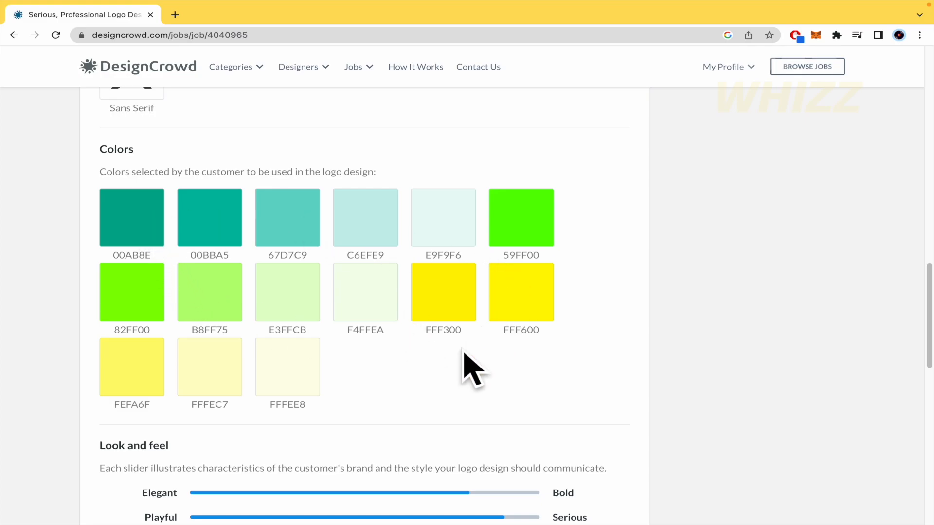
scroll(472, 369, "down", 5)
scroll(472, 369, "down", 3)
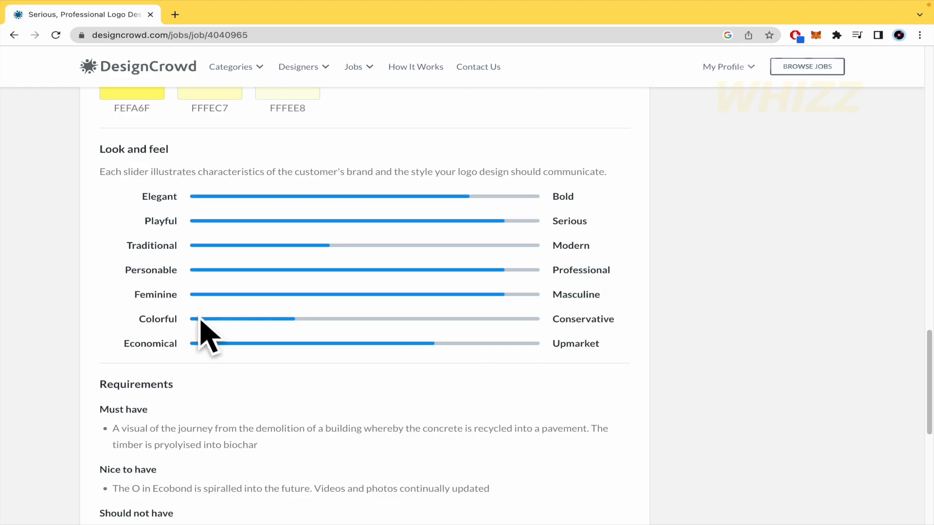
- Scroll back and forth through the Ecobond logo brief
scroll(183, 331, "down", 3)
scroll(180, 336, "down", 3)
scroll(184, 340, "up", 15)
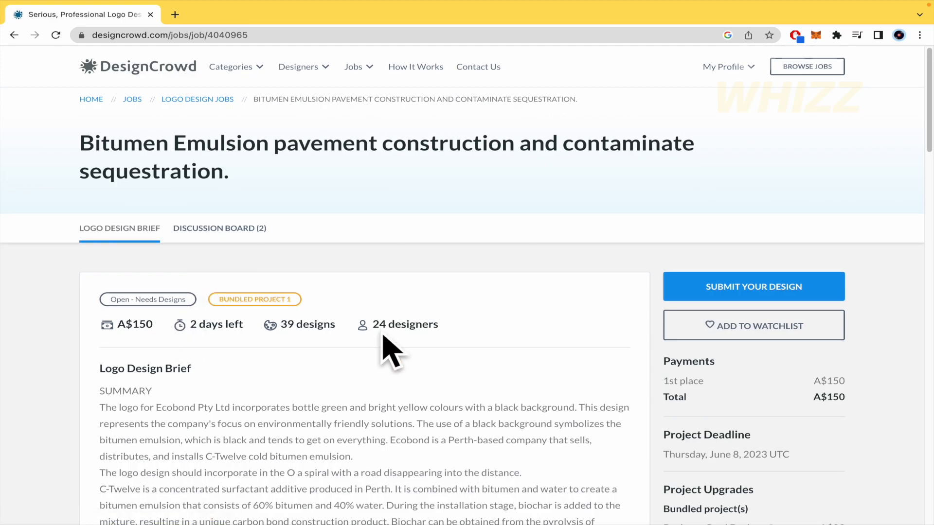
scroll(383, 341, "down", 15)
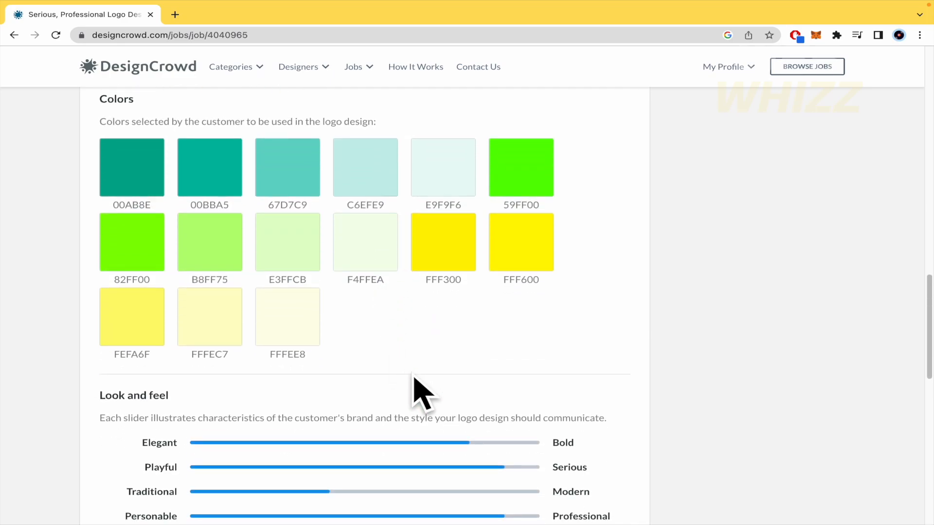
scroll(412, 374, "up", 17)
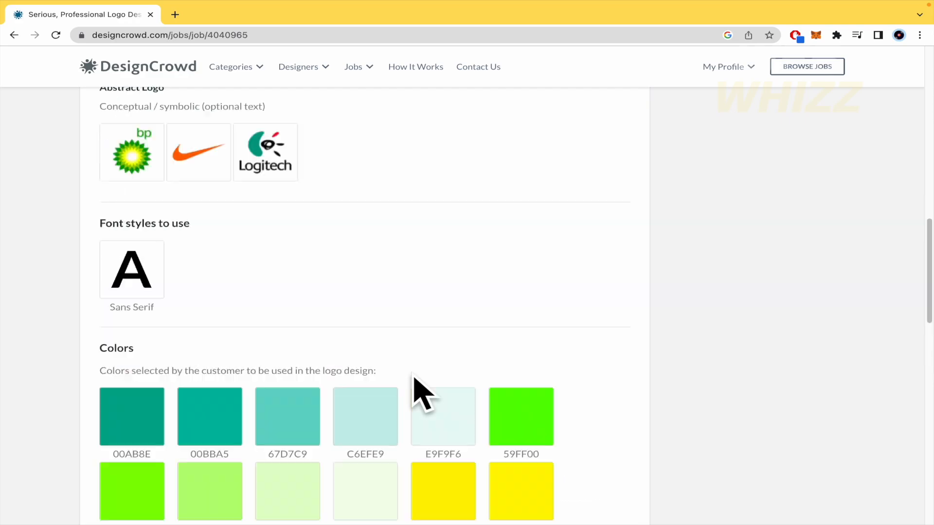
scroll(413, 375, "down", 15)
scroll(415, 379, "down", 5)
scroll(414, 379, "up", 15)
scroll(414, 380, "down", 3)
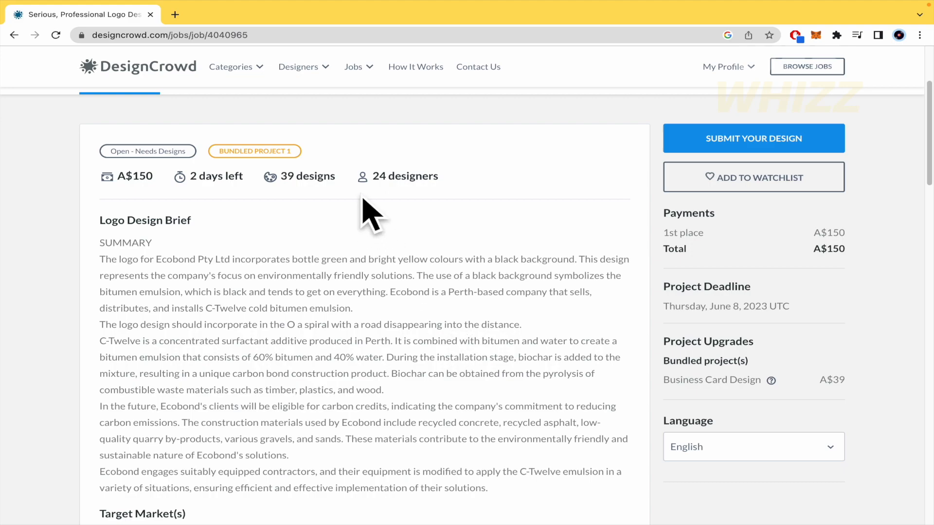
- Mark the A$150 prize, time left, 39 designs and 24 designers stats, then swipe back to the jobs list
left_click_drag(97, 188, 642, 182)
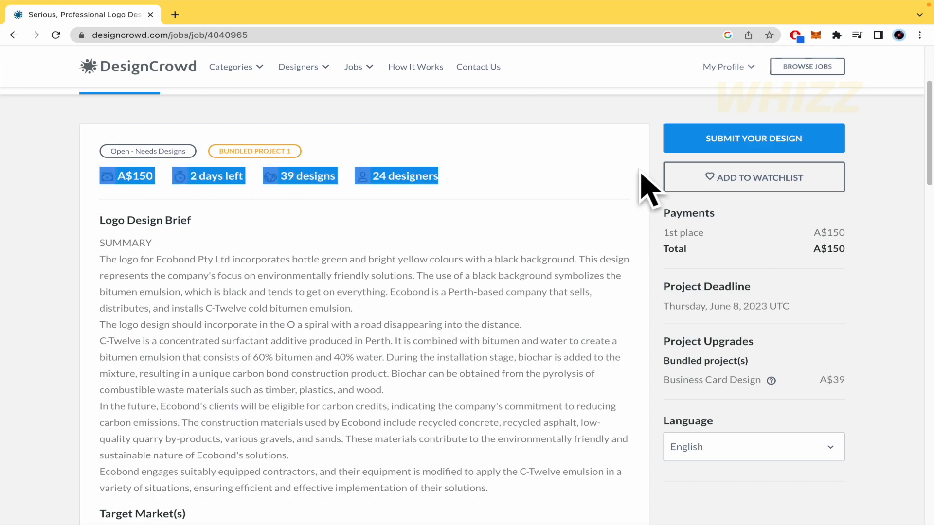
left_click(519, 202)
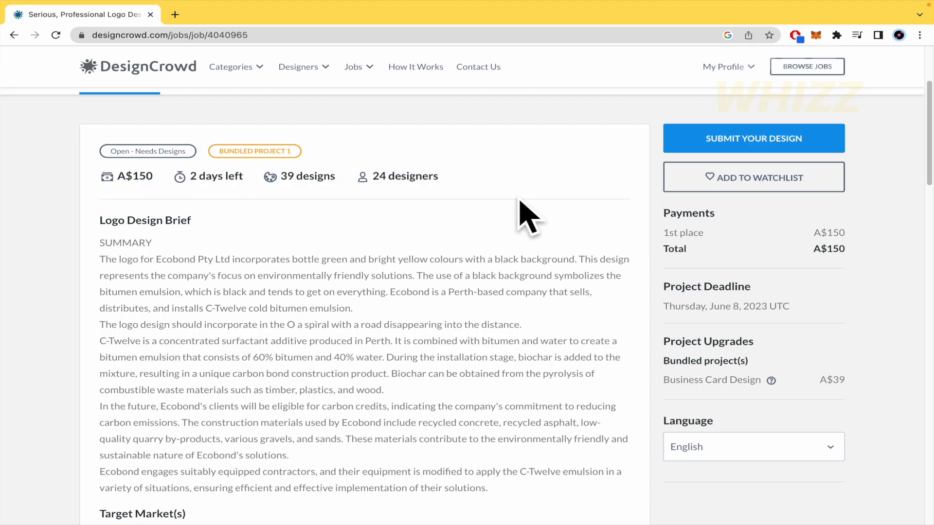
scroll(519, 201, "up", 2)
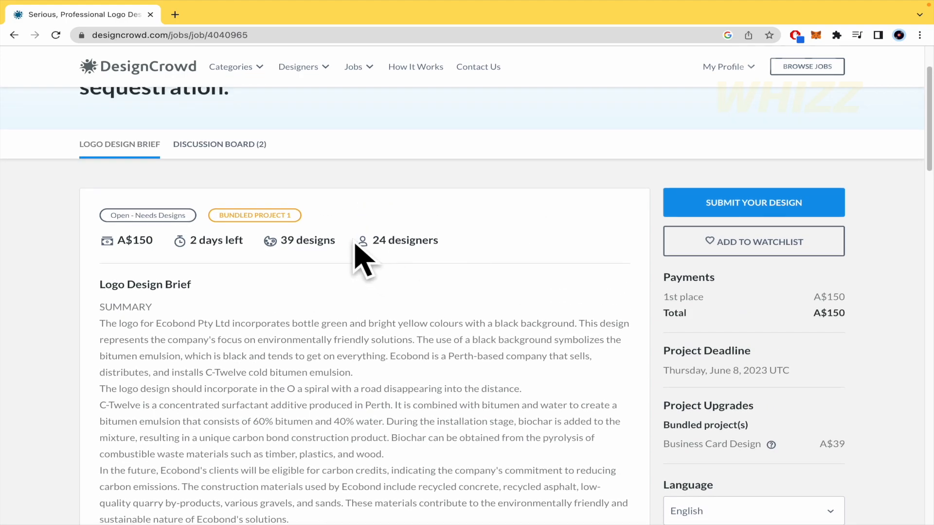
left_click_drag(354, 245, 486, 247)
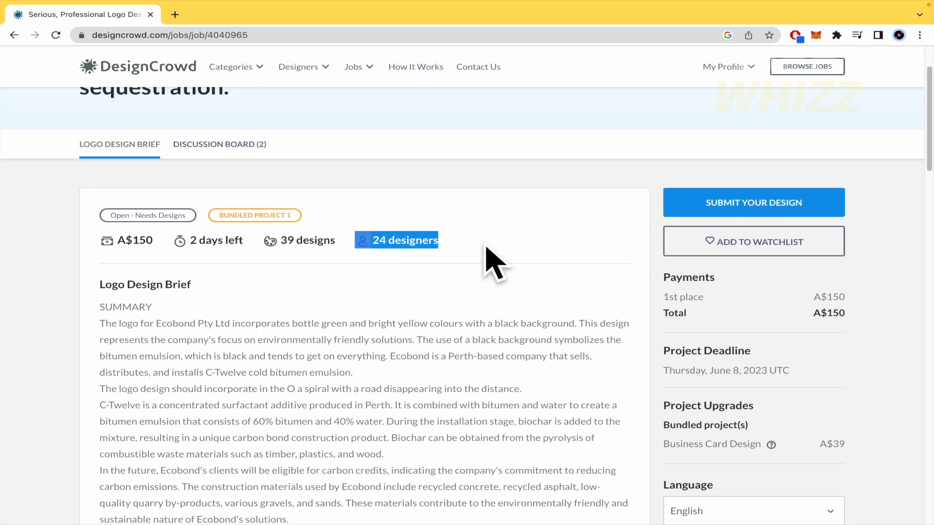
scroll(486, 247, "left", 5)
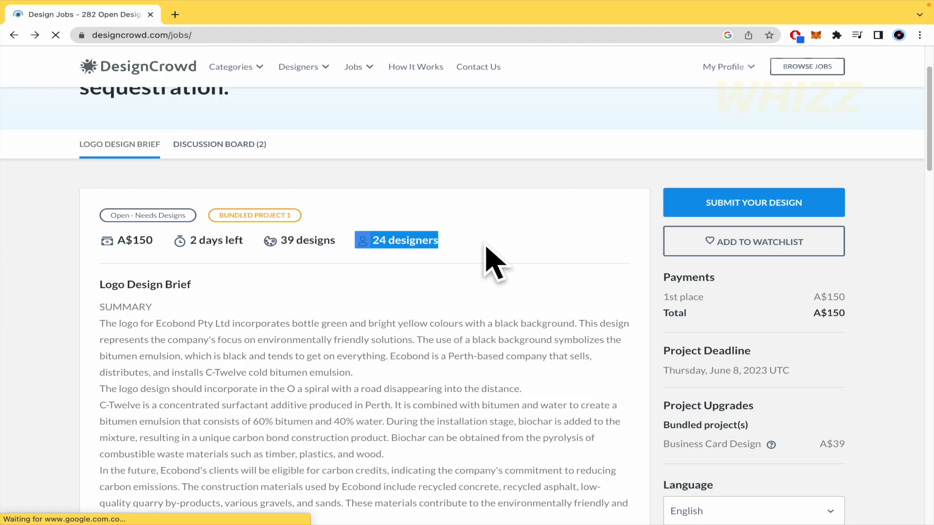
scroll(878, 364, "down", 3)
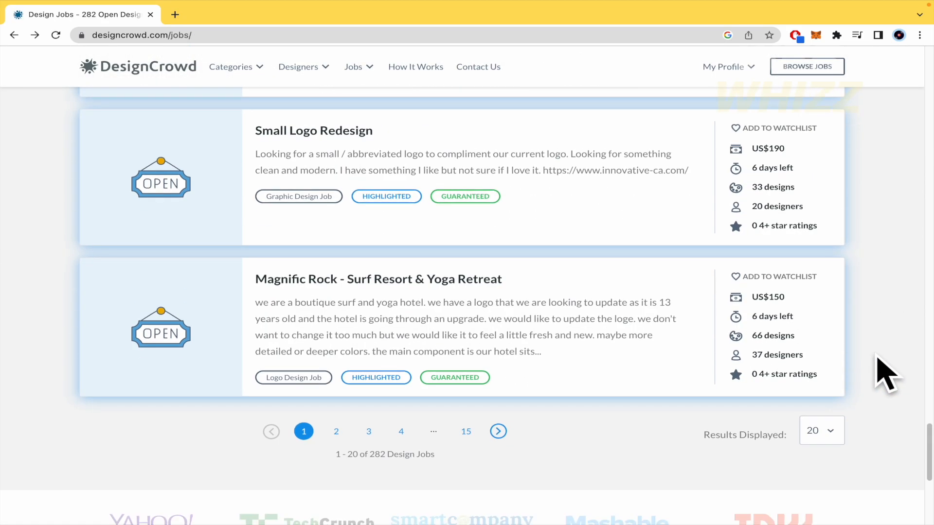
scroll(888, 375, "up", 10)
scroll(887, 375, "up", 5)
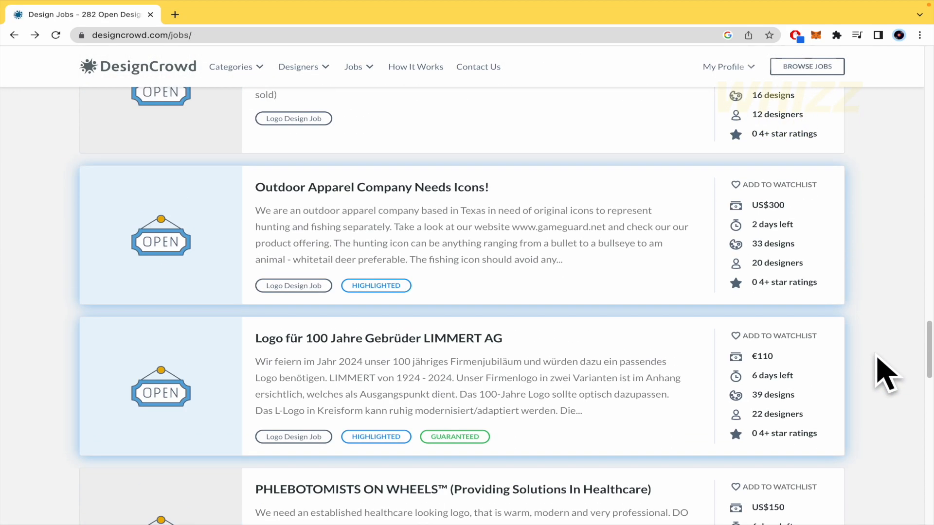
scroll(886, 374, "up", 8)
scroll(887, 375, "up", 6)
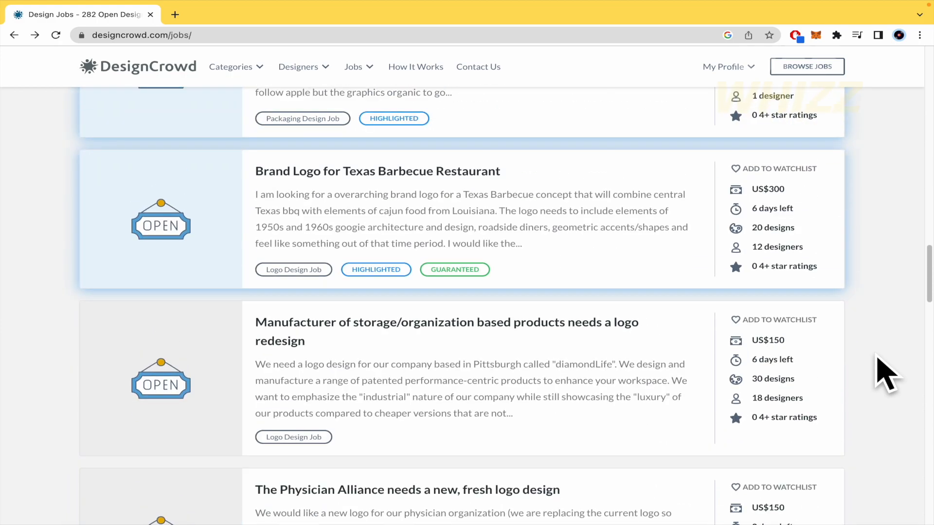
scroll(773, 350, "up", 12)
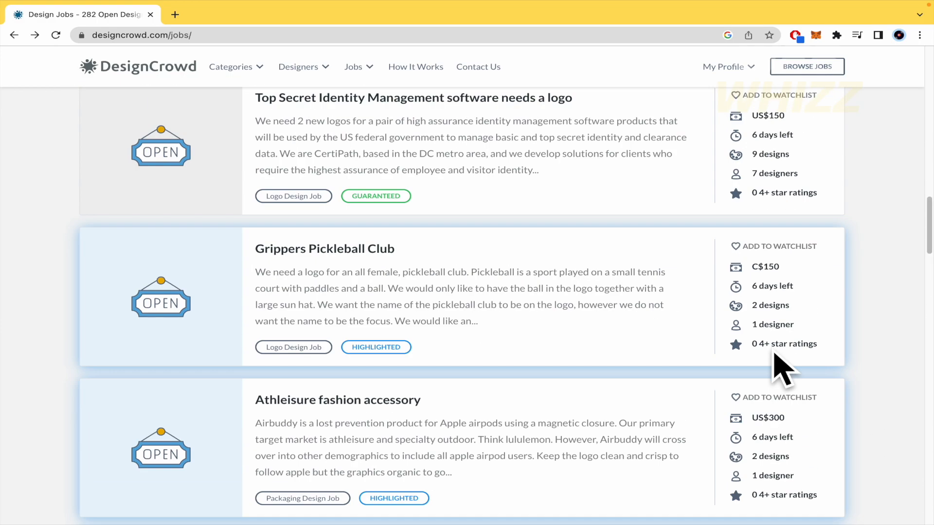
scroll(825, 340, "down", 5)
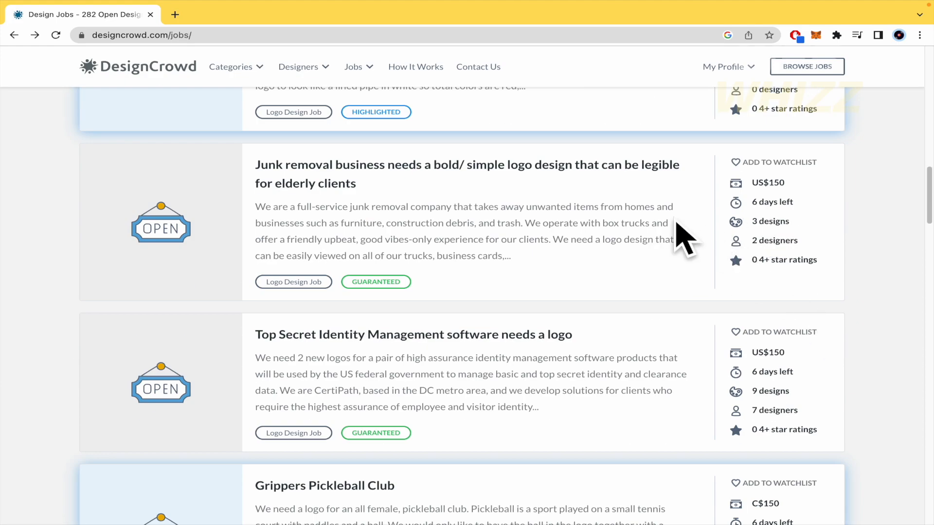
- Open the 'Junk removal business needs a bold/ simple logo design' brief and scroll through its files and requirements
left_click(312, 172)
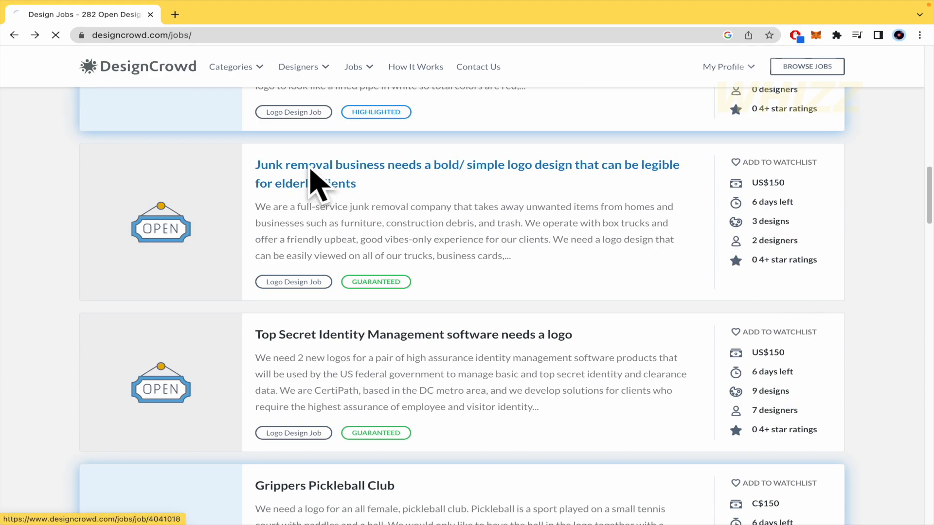
scroll(384, 389, "down", 5)
scroll(385, 394, "down", 8)
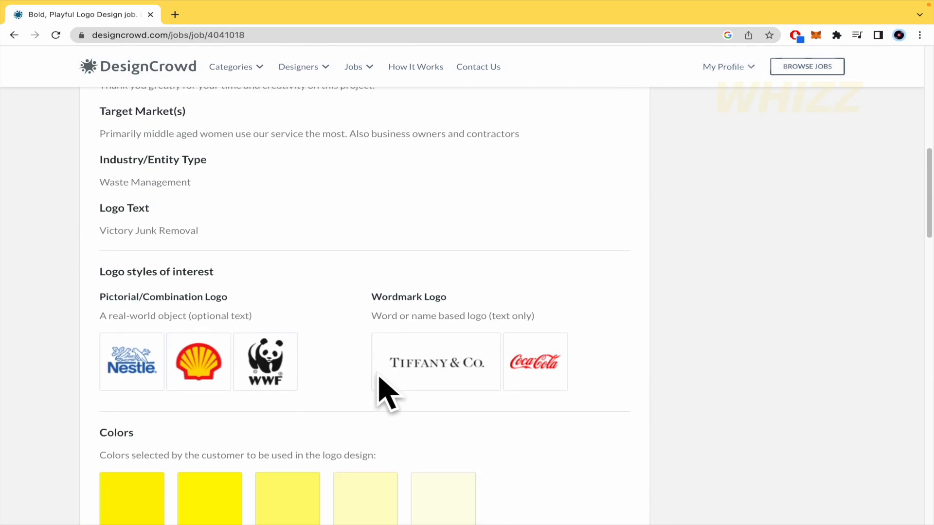
scroll(308, 330, "up", 2)
scroll(308, 329, "down", 10)
scroll(538, 316, "down", 4)
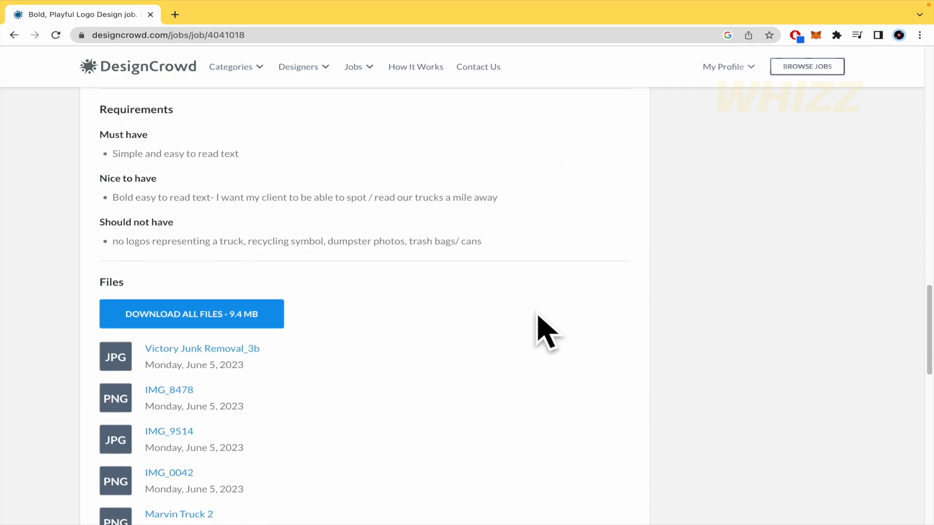
scroll(538, 317, "down", 5)
scroll(538, 316, "up", 20)
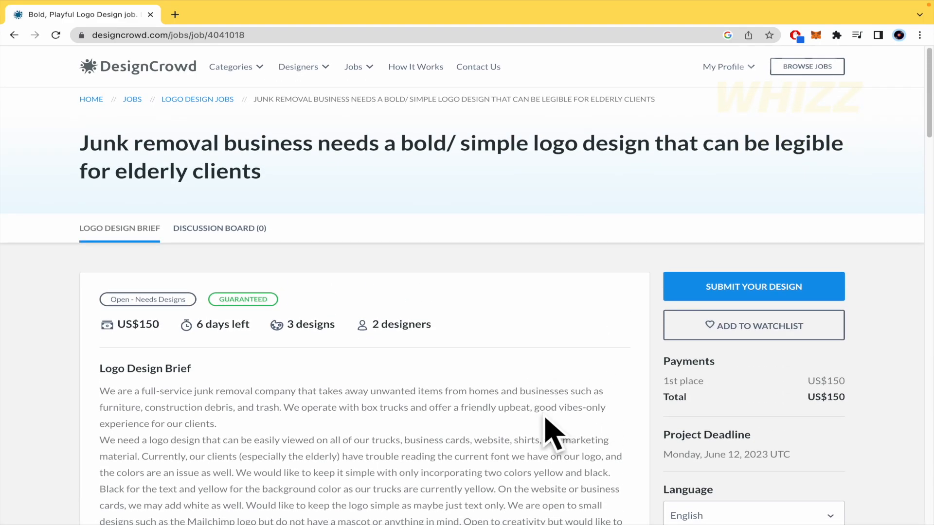
scroll(542, 423, "down", 3)
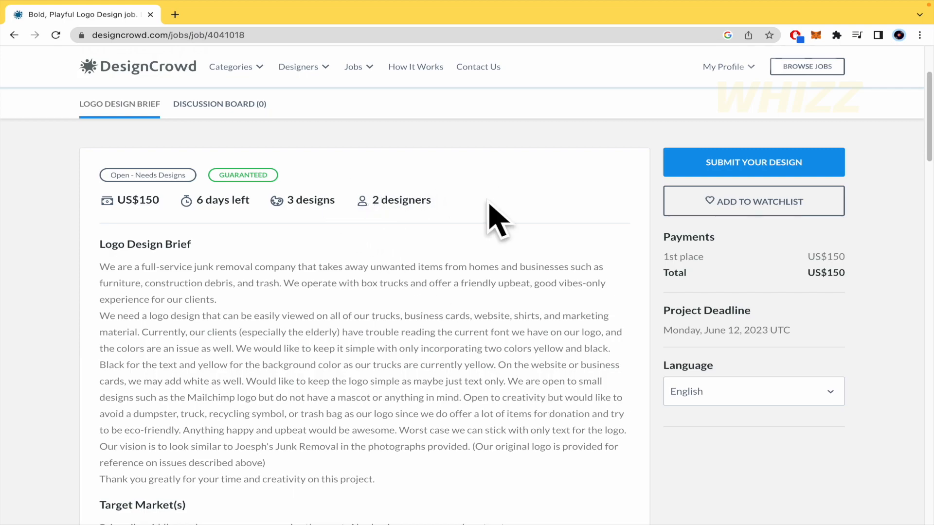
scroll(496, 219, "down", 2)
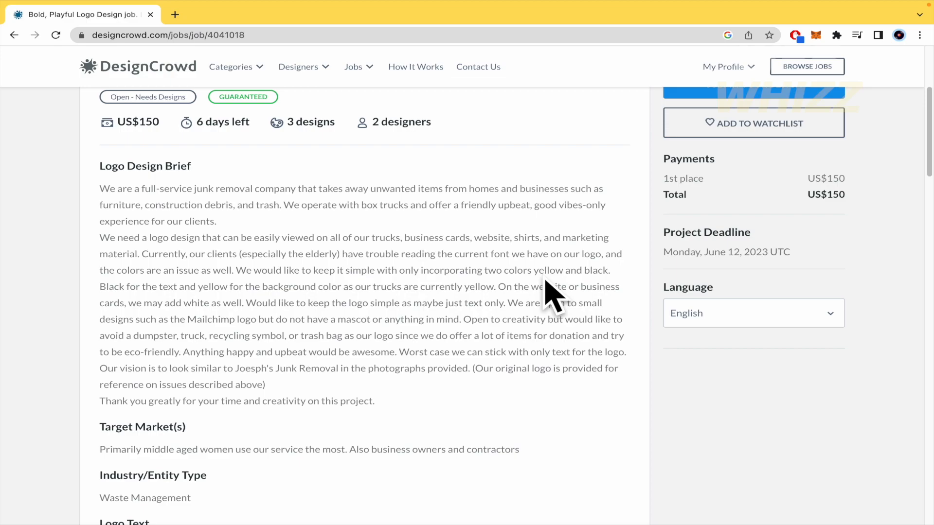
scroll(547, 291, "up", 2)
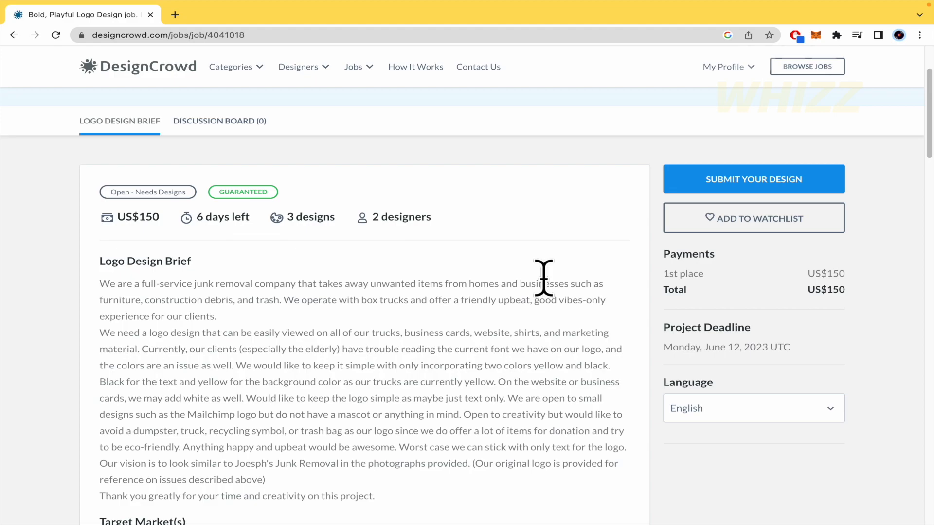
scroll(543, 277, "up", 2)
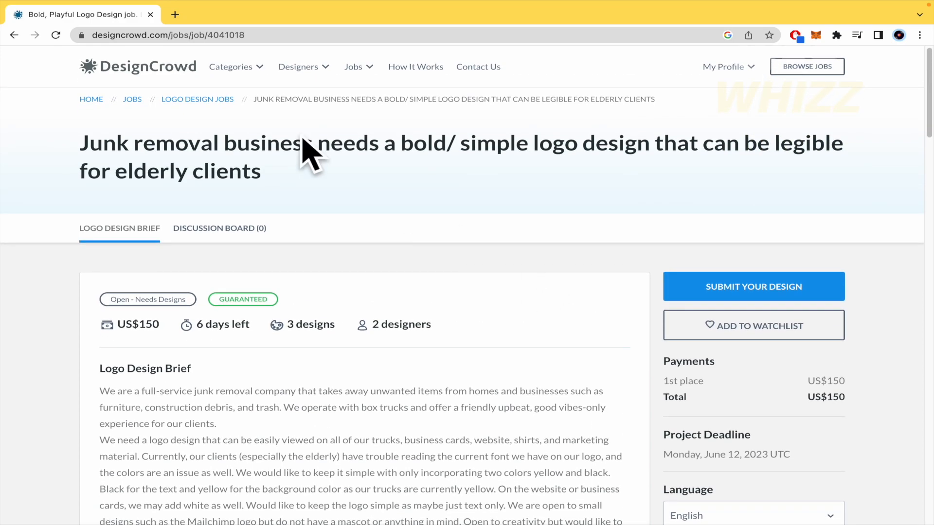
mouse_move(243, 68)
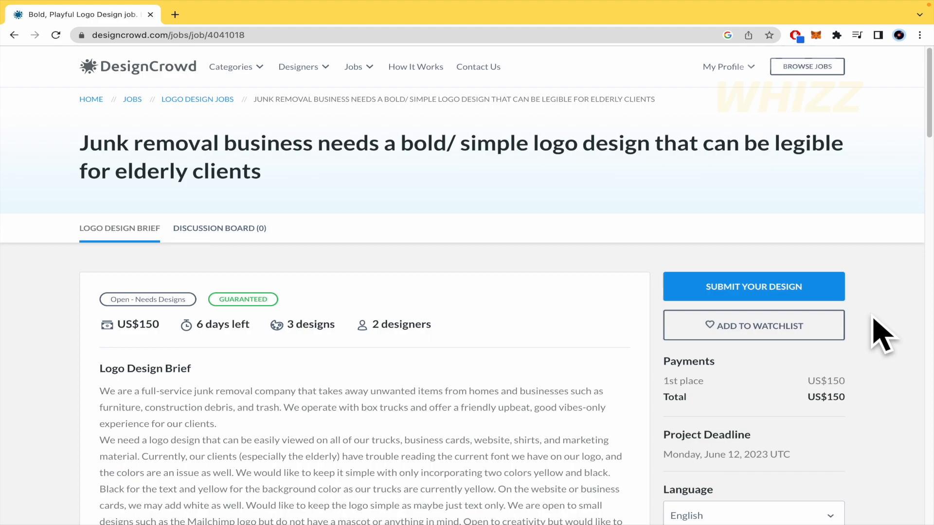
scroll(882, 335, "down", 15)
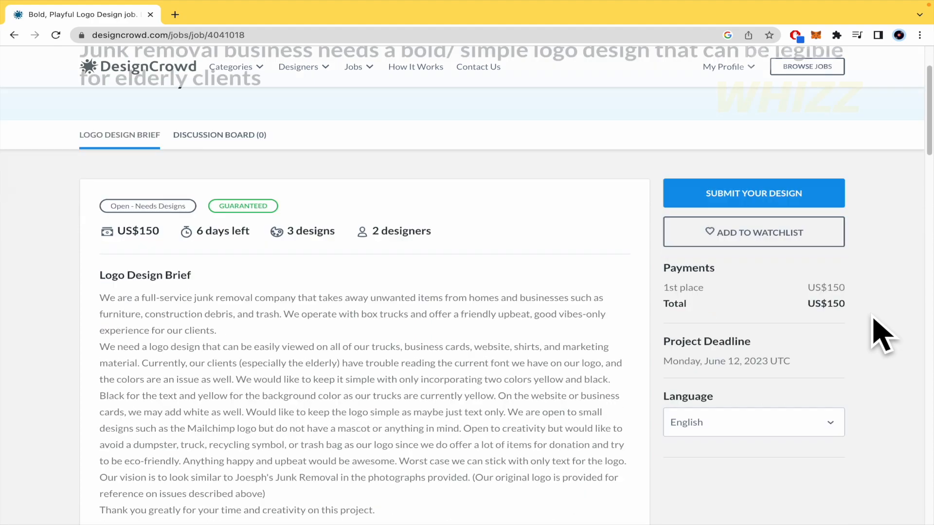
scroll(882, 336, "up", 15)
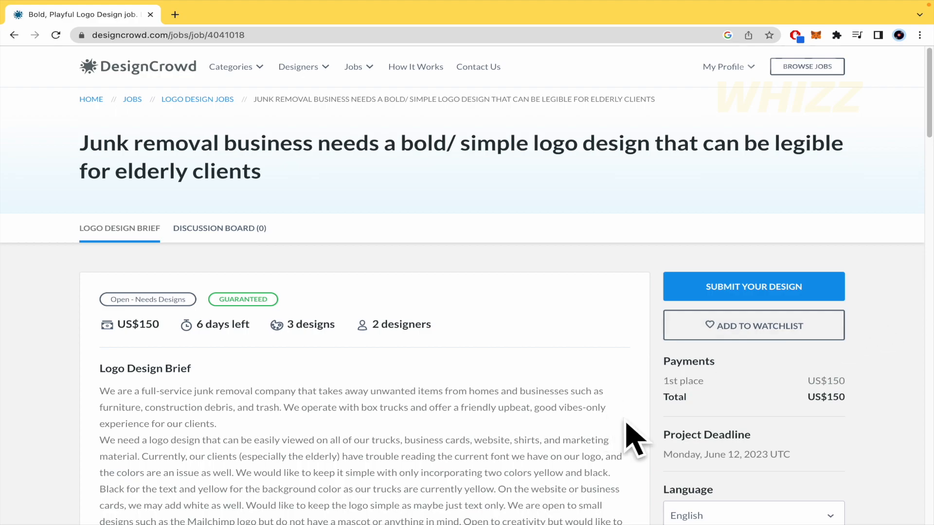
scroll(642, 438, "down", 4)
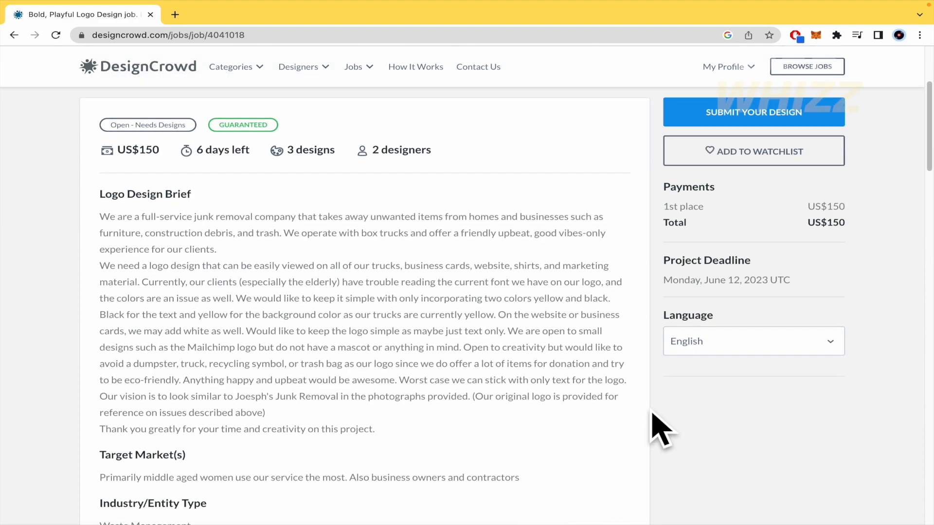